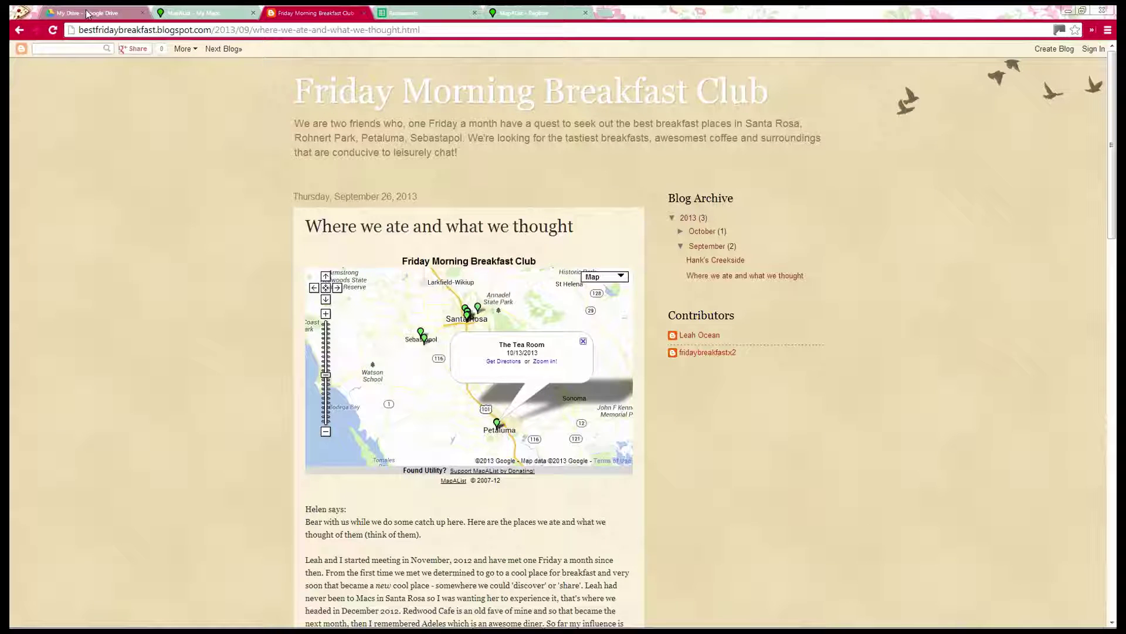
# Leave the Blogger breakfast post and bring up the Restaurants spreadsheet.
pyautogui.click(393, 13)
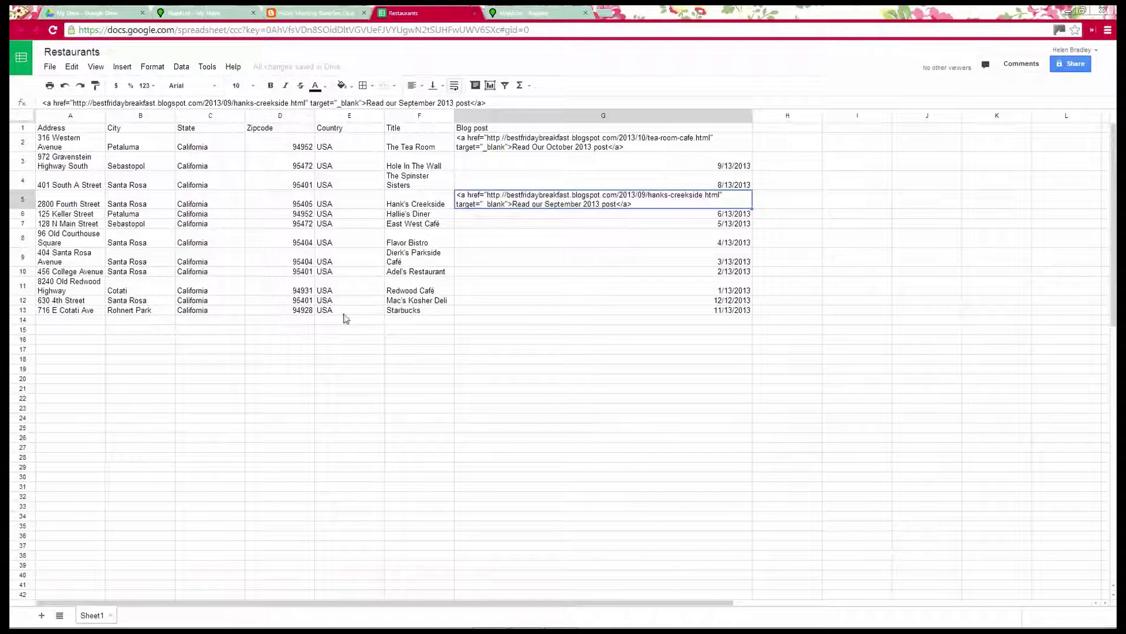
pyautogui.click(123, 66)
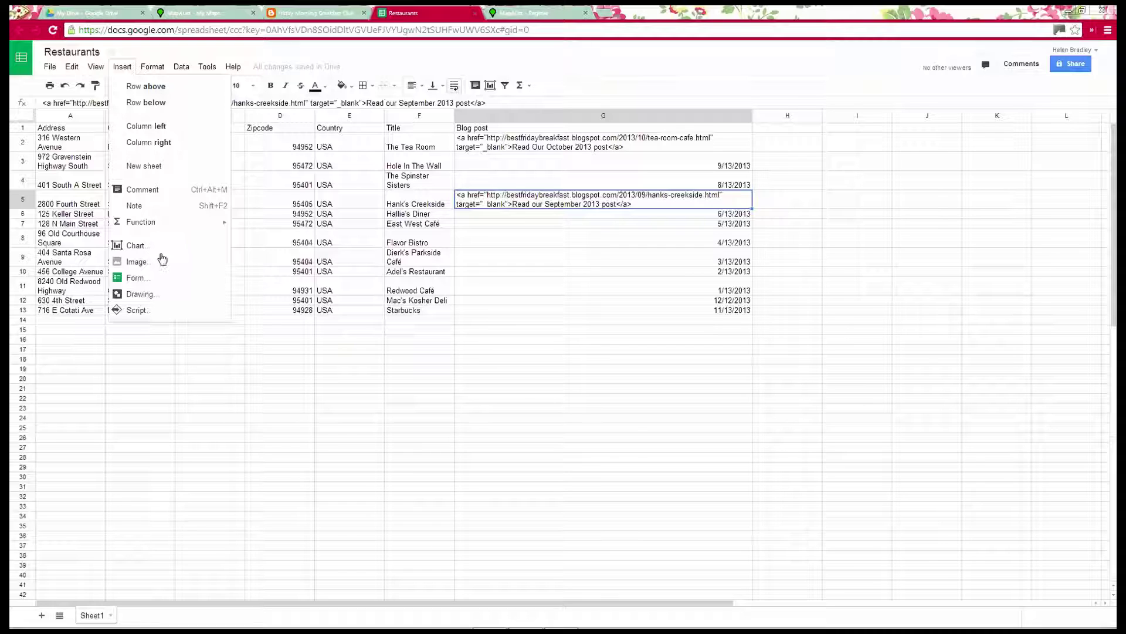
pyautogui.click(211, 392)
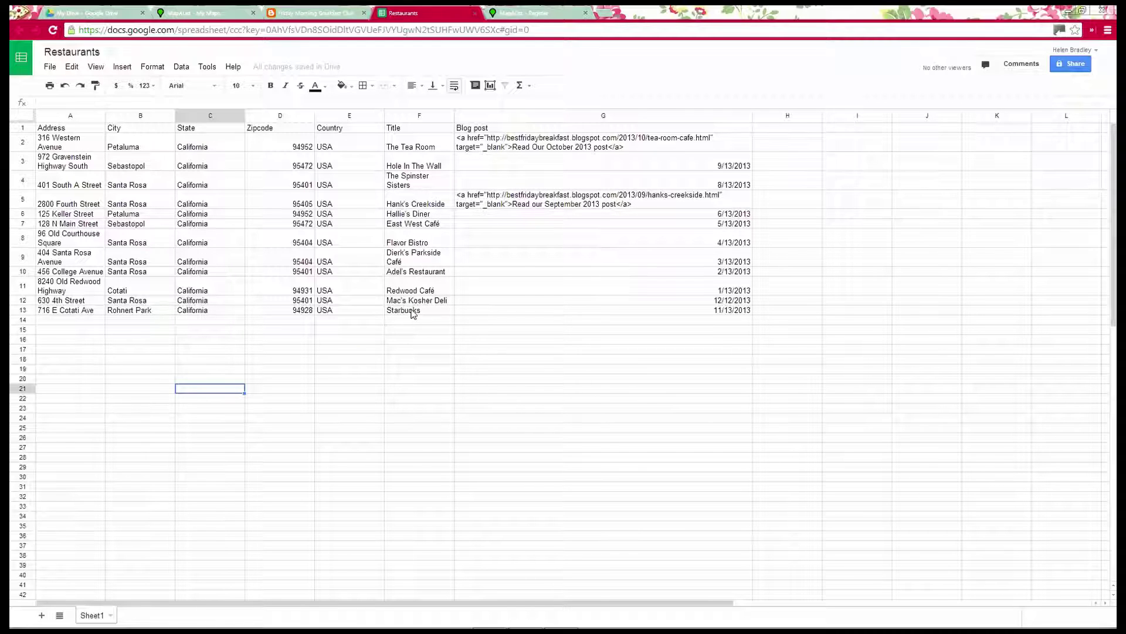
pyautogui.click(322, 13)
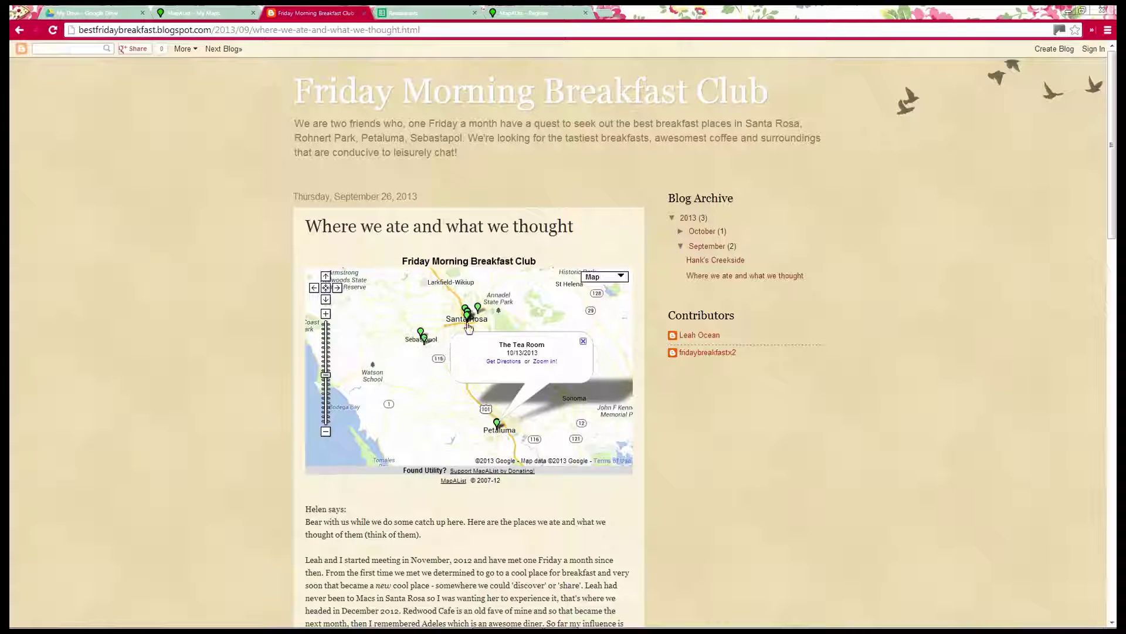
pyautogui.click(399, 13)
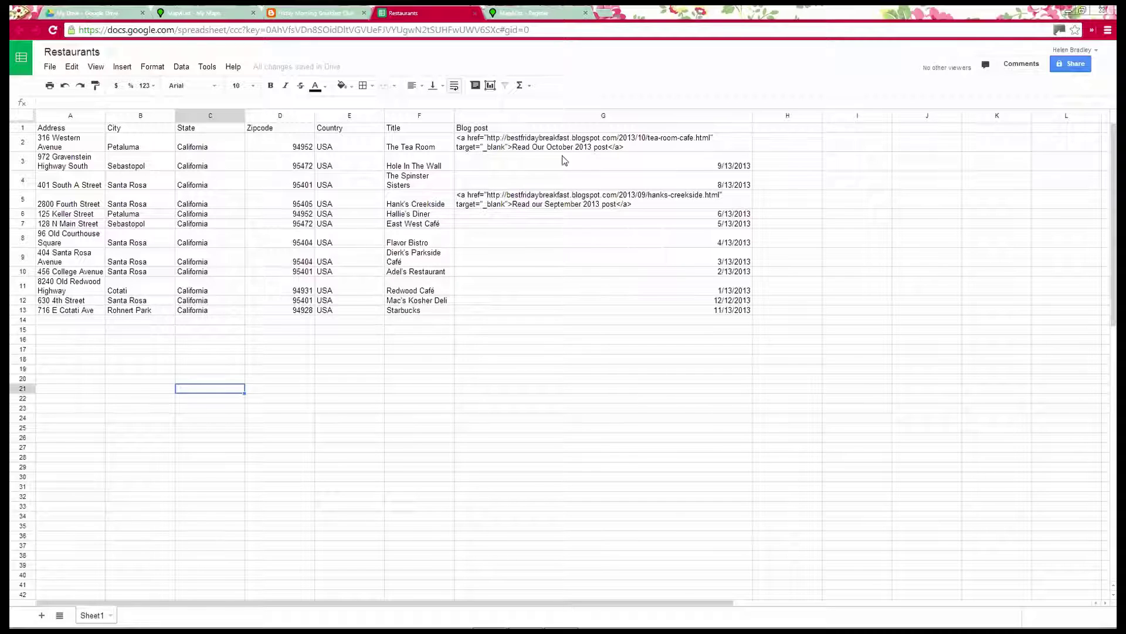
# Inspect Blog post cells G12, G11, G2 and G5 for dates and link HTML, including Hank's Creekside's.
pyautogui.click(512, 314)
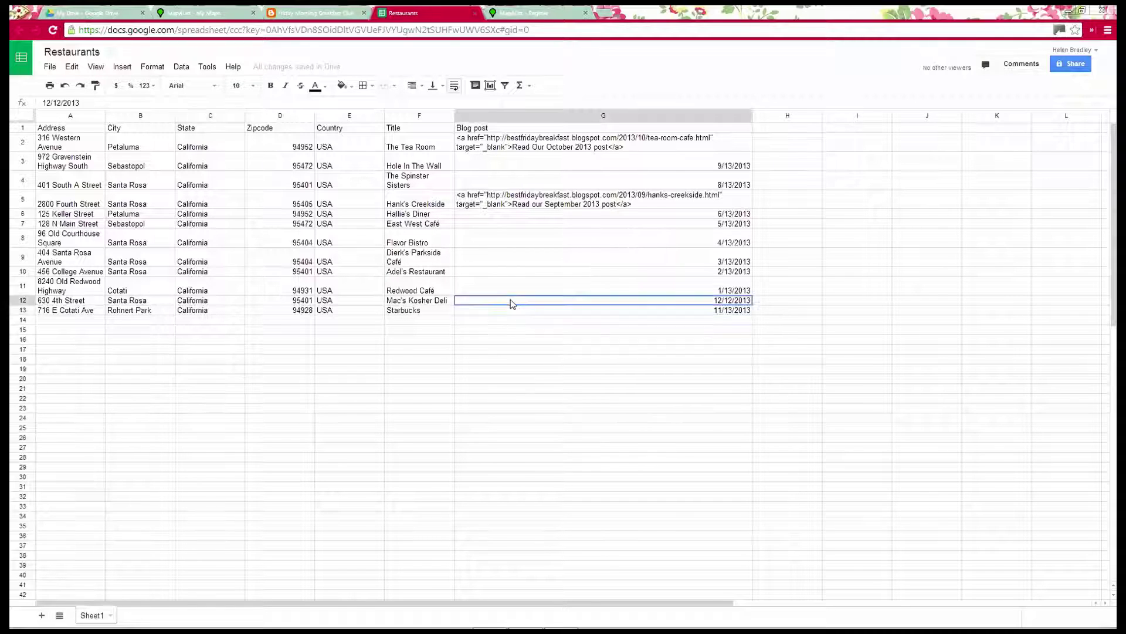
pyautogui.click(510, 301)
pyautogui.click(512, 289)
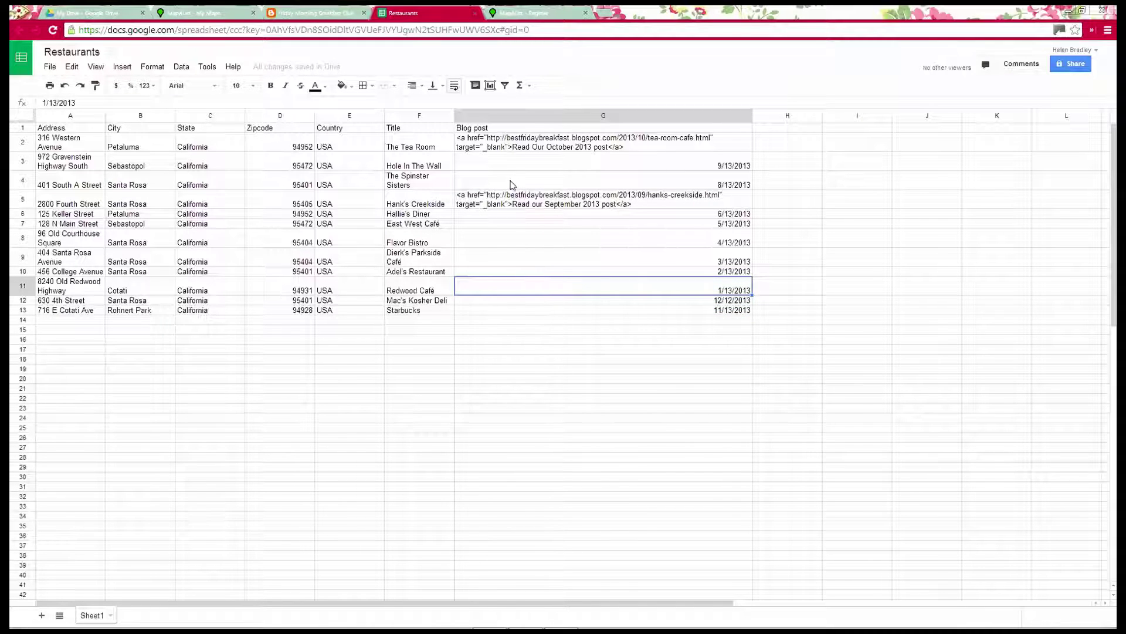
pyautogui.click(512, 146)
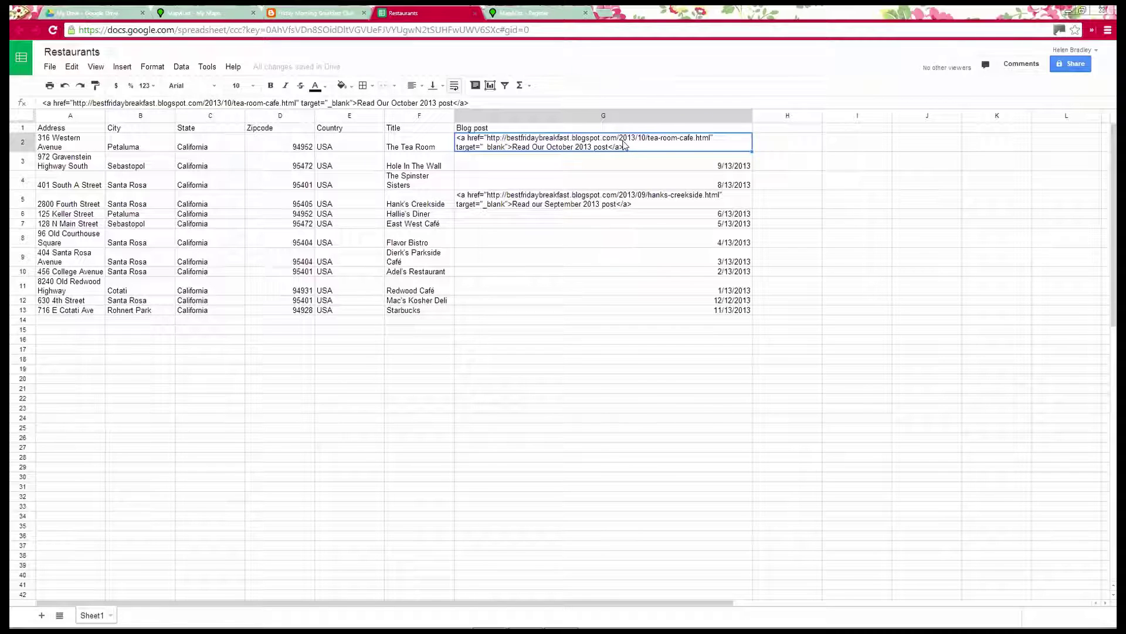
pyautogui.click(581, 206)
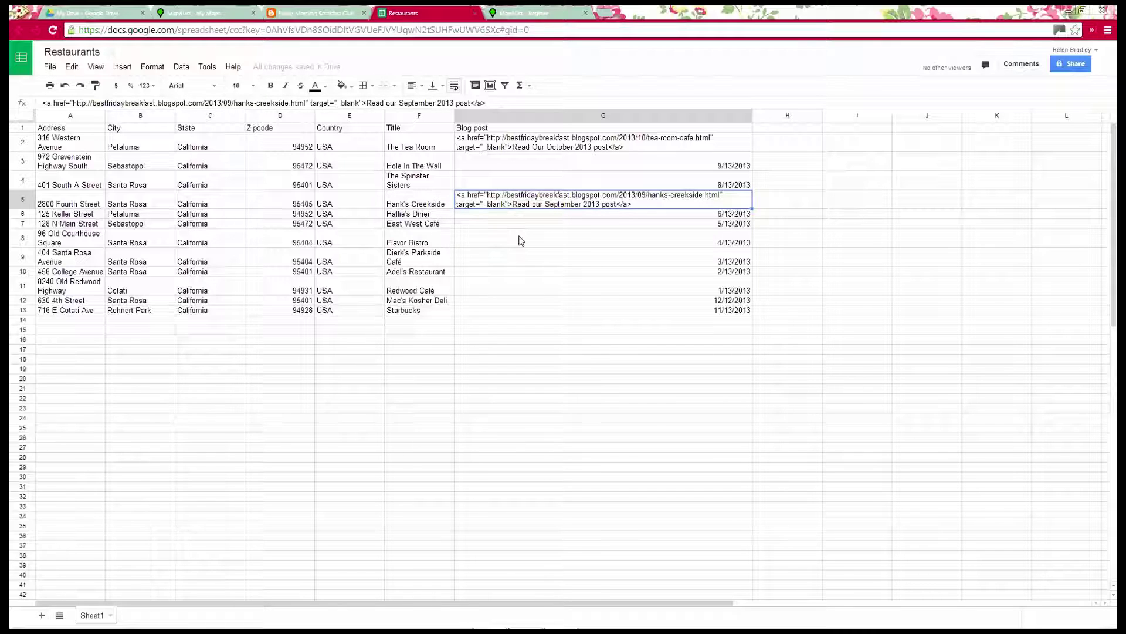
# Submit the Map a List registration form and continue past the account-created confirmation.
pyautogui.click(524, 13)
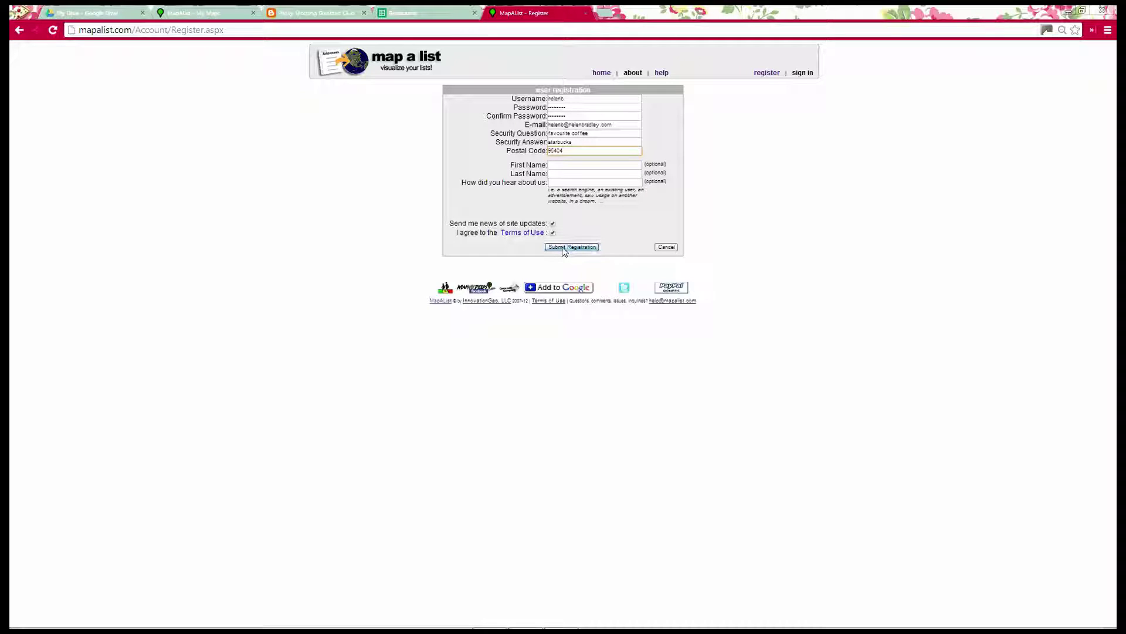
pyautogui.click(563, 247)
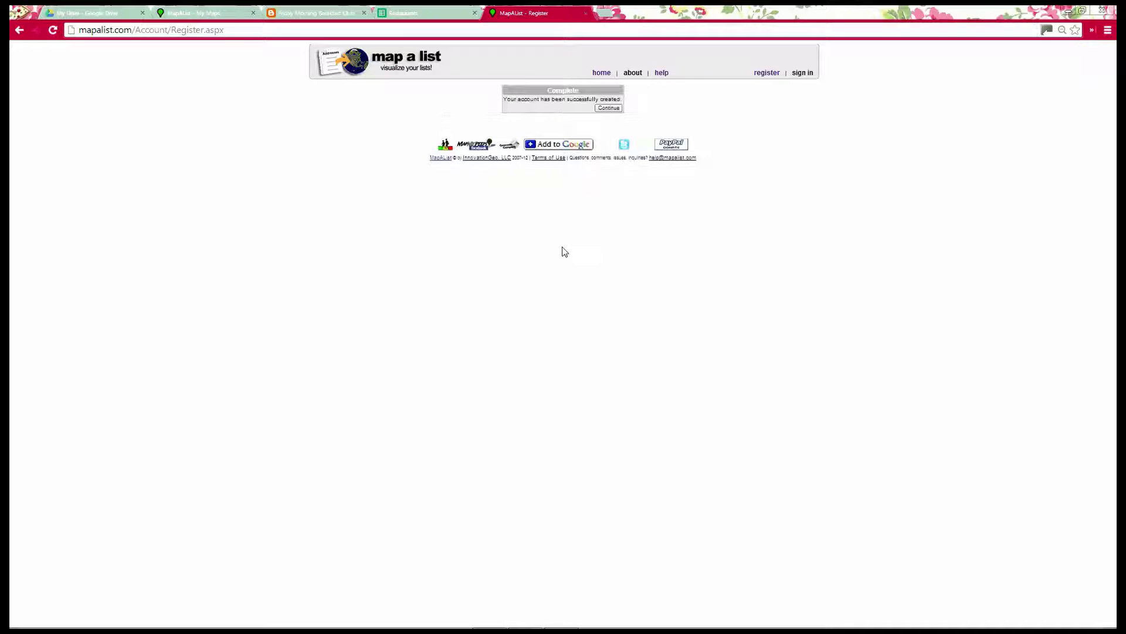
pyautogui.click(607, 108)
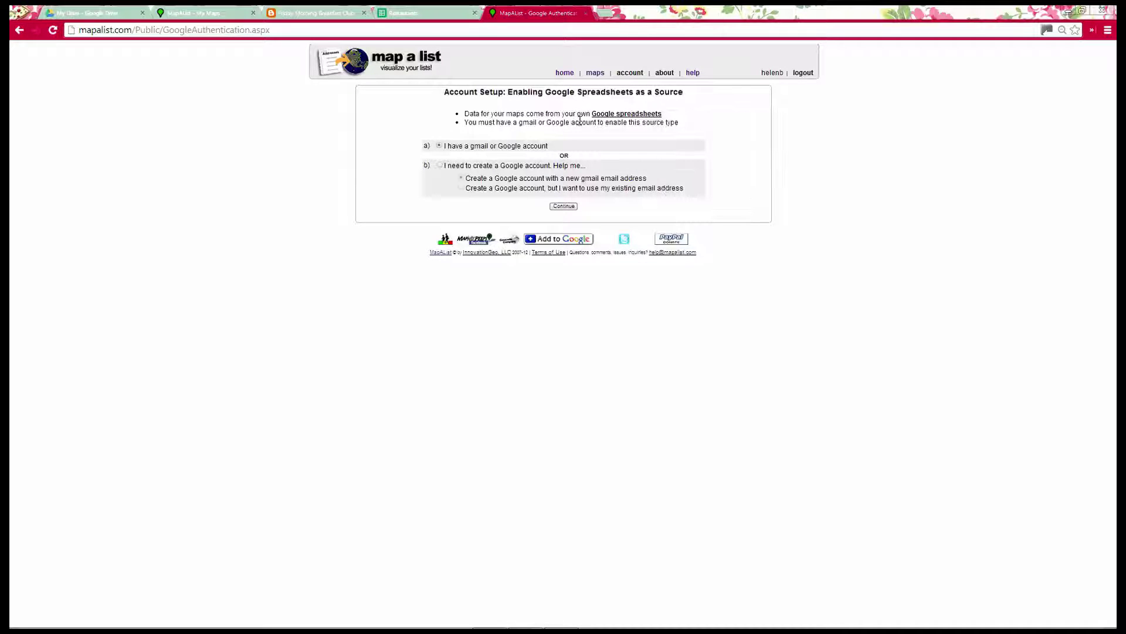
# Use the existing Google account and grant Map a List access to Google Docs.
pyautogui.click(559, 208)
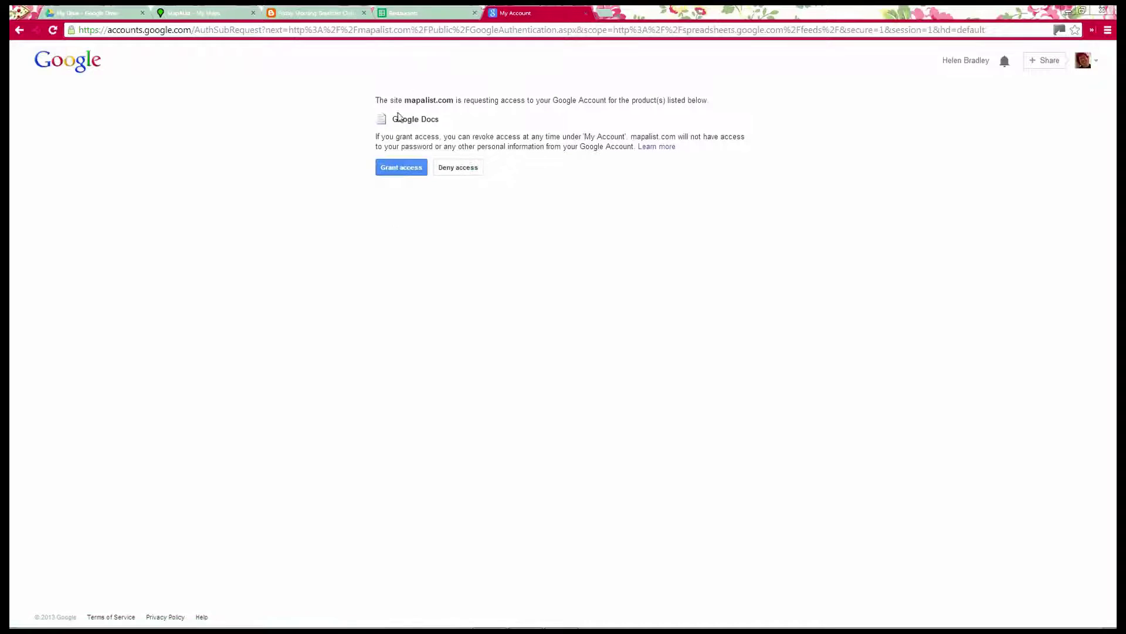
pyautogui.click(402, 169)
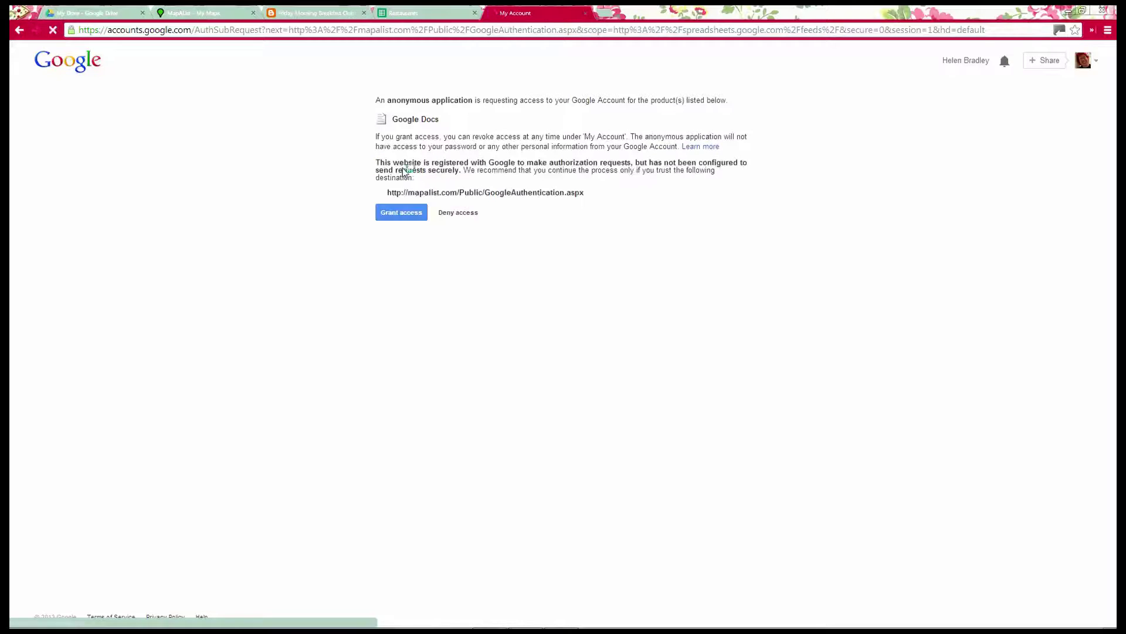
pyautogui.click(402, 214)
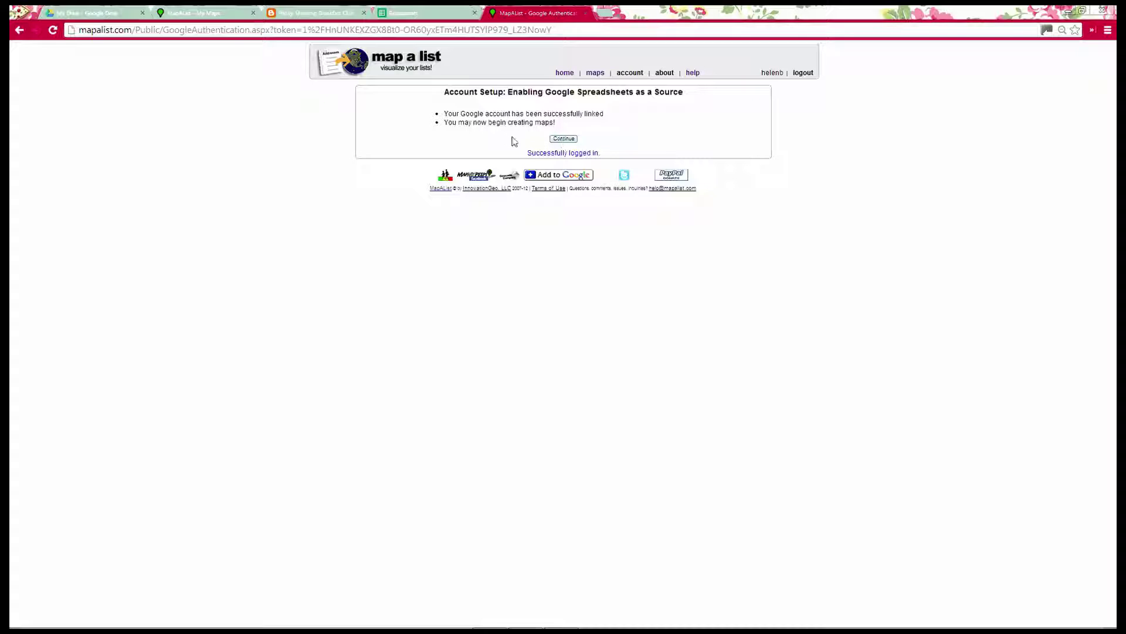
# Start a new map with source type Google SpreadSheet and the Restaurants spreadsheet selected.
pyautogui.click(564, 140)
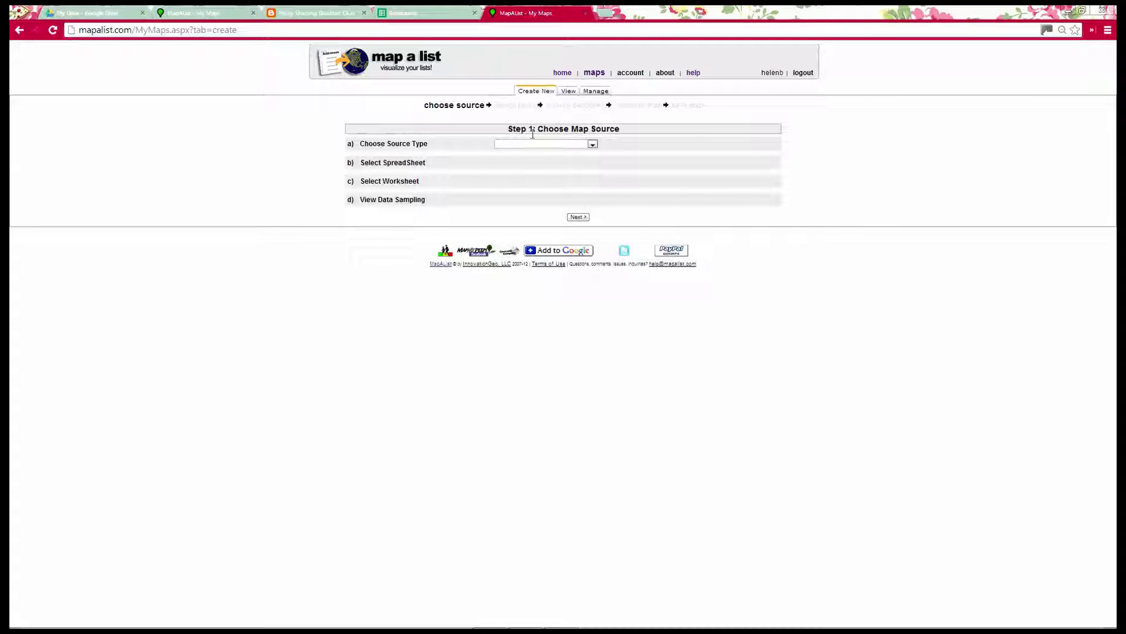
pyautogui.click(593, 145)
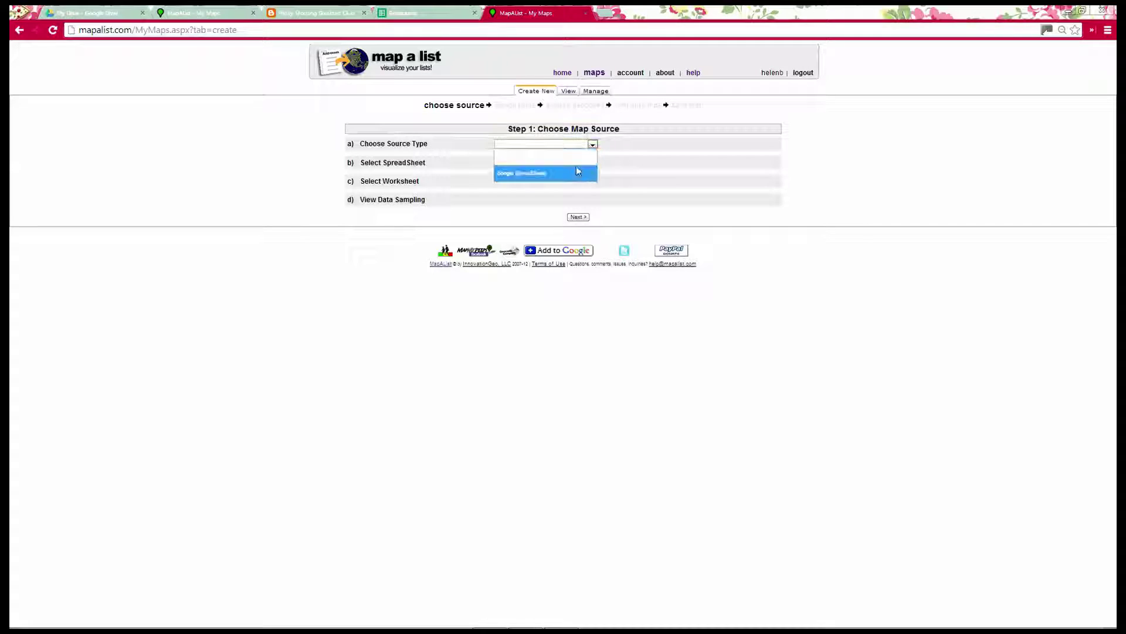
pyautogui.click(524, 176)
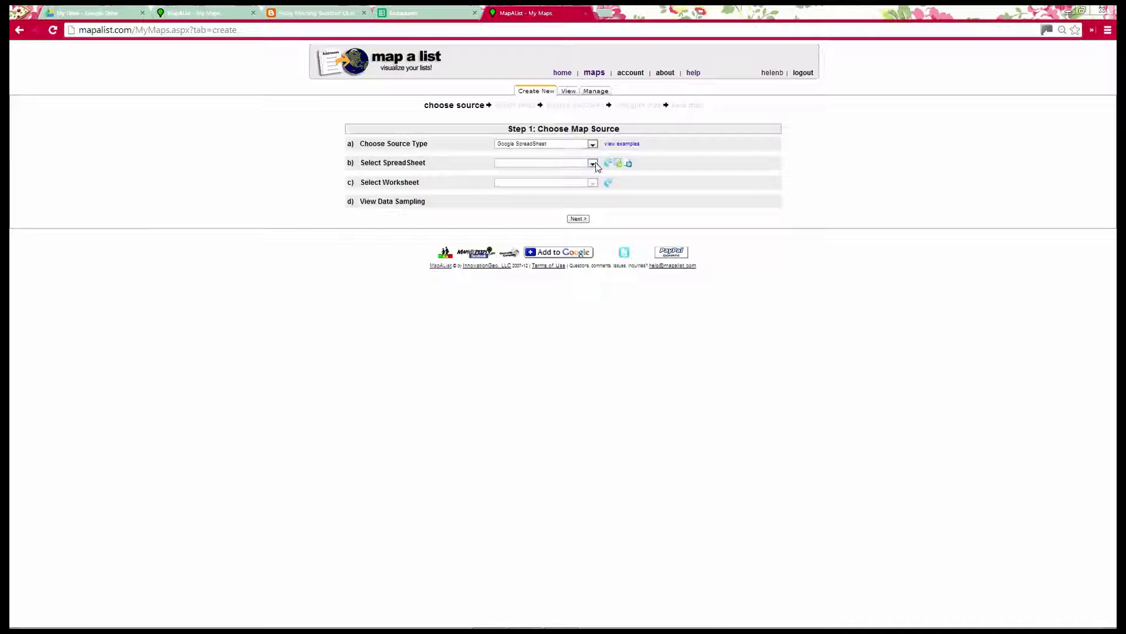
pyautogui.click(593, 164)
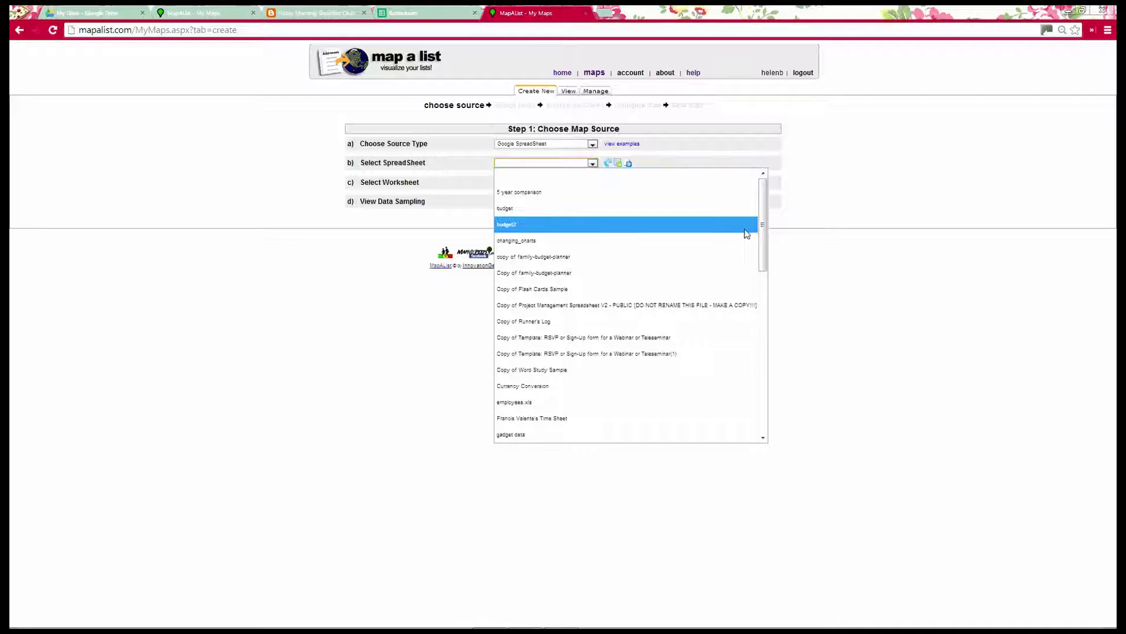
pyautogui.moveTo(764, 214); pyautogui.dragTo(741, 351)
pyautogui.click(518, 241)
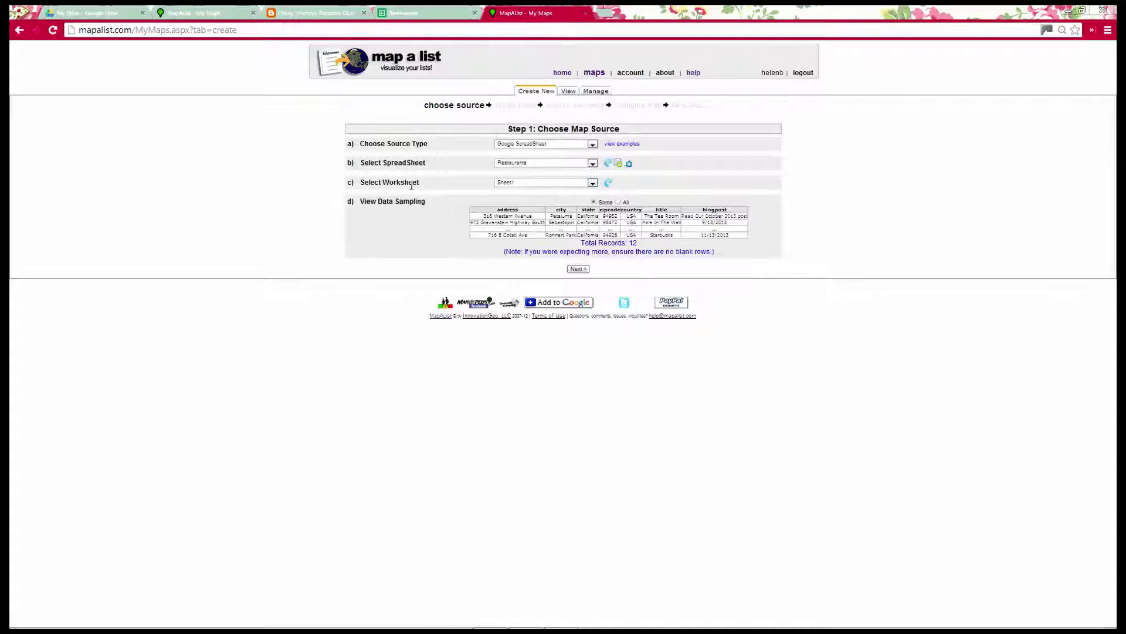
pyautogui.click(420, 14)
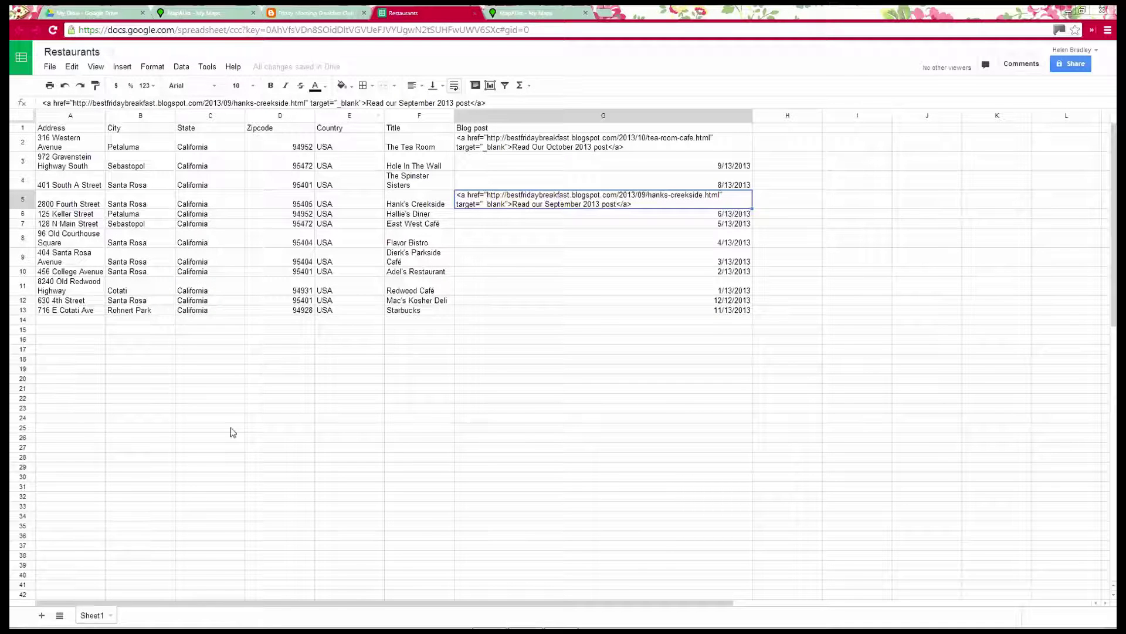
pyautogui.click(539, 14)
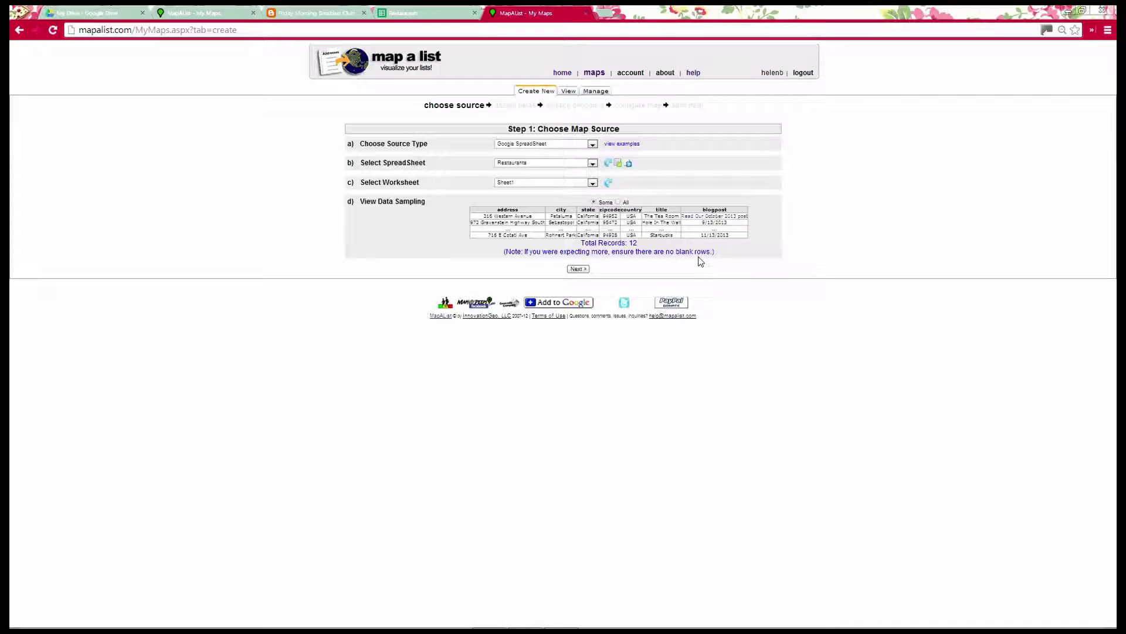
# Continue to address assignment and return to the MapAList – My Maps Step 2 page.
pyautogui.click(578, 270)
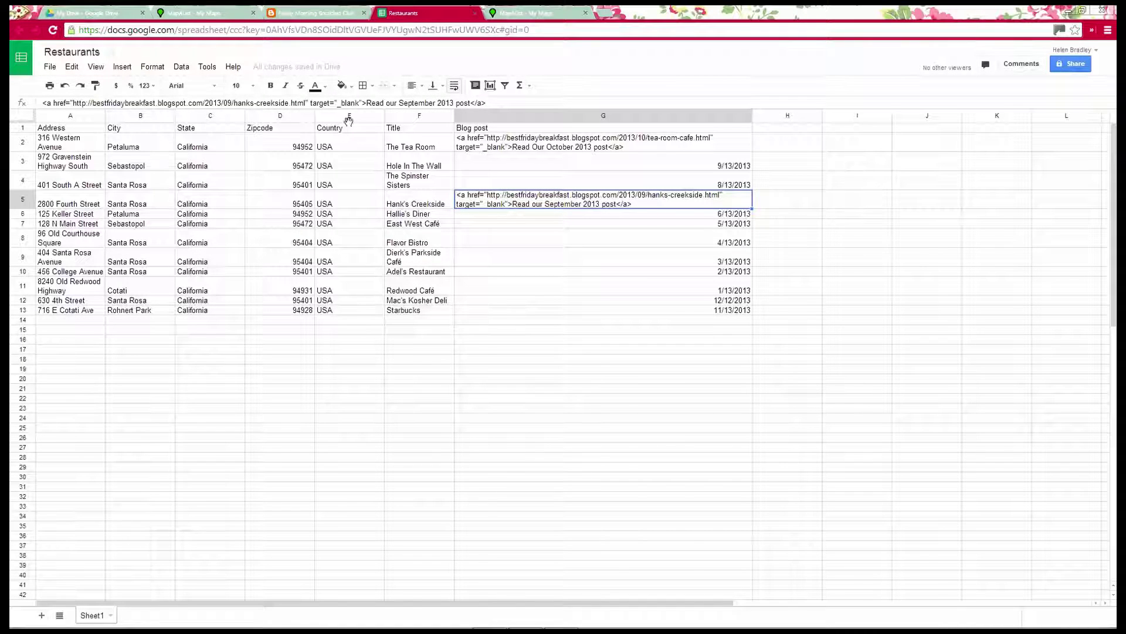
pyautogui.click(514, 13)
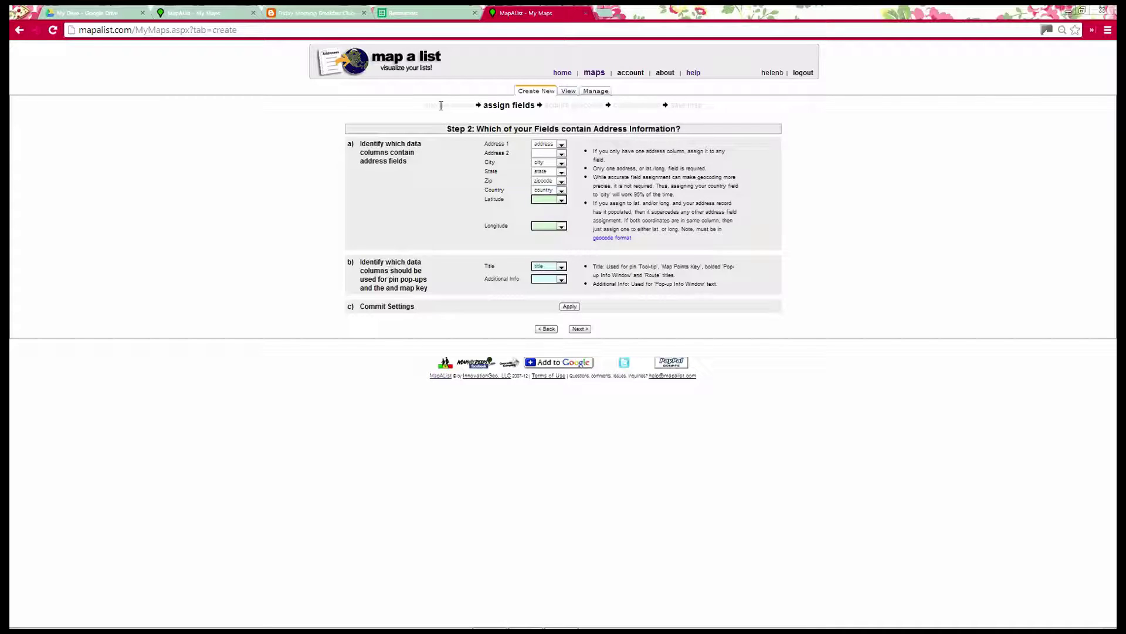
pyautogui.click(423, 14)
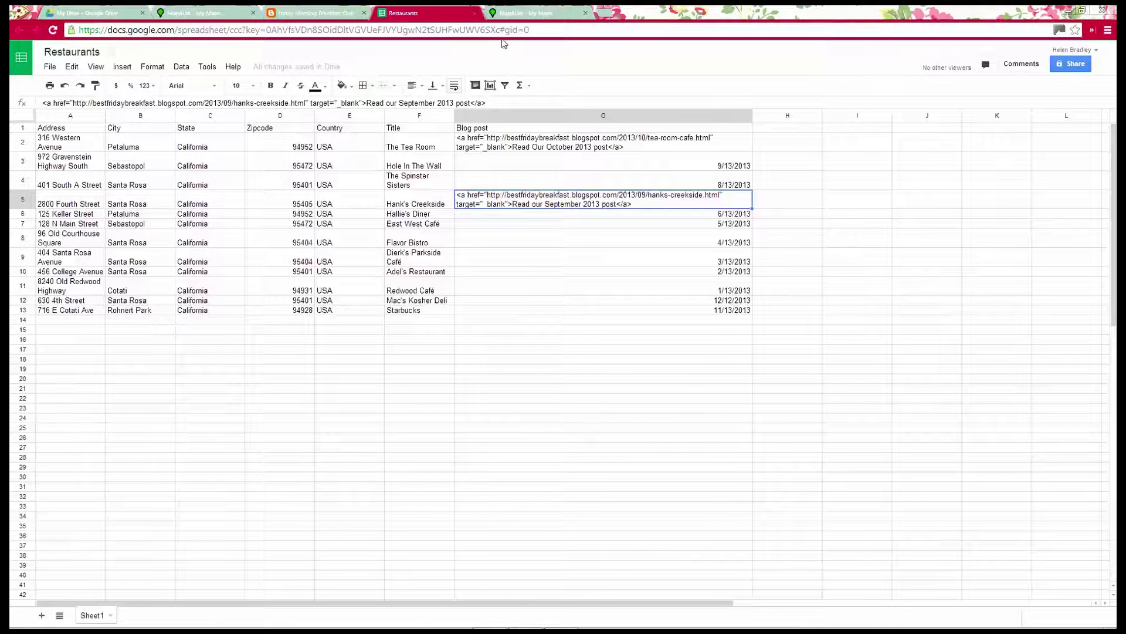
pyautogui.click(525, 15)
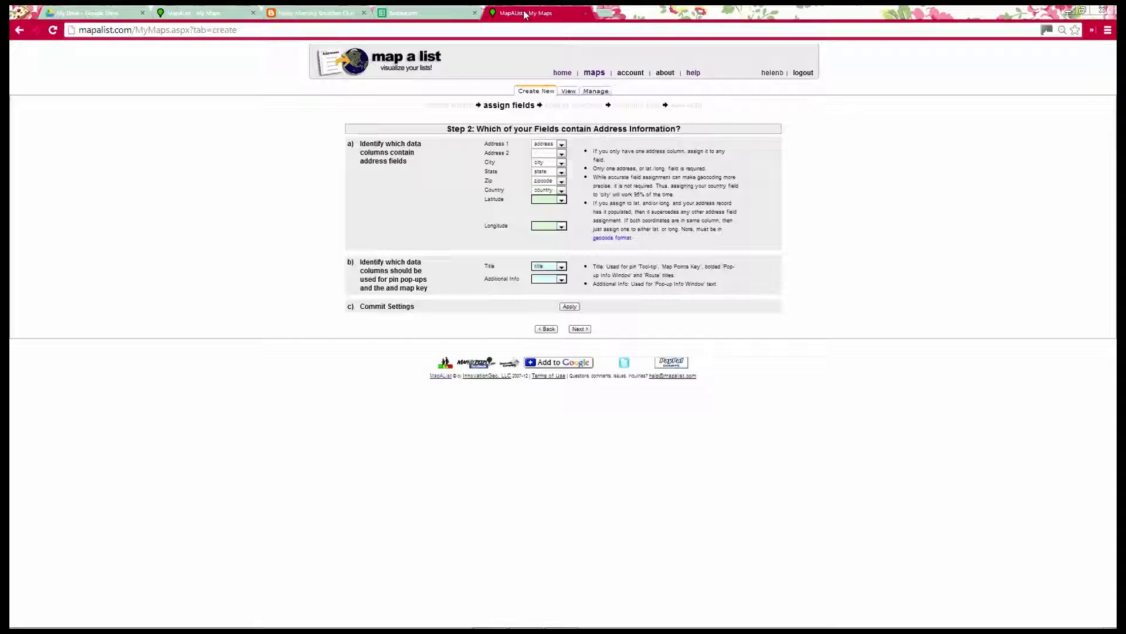
# Keep 'title' as the pin title column and set Additional Info to 'blogpost'.
pyautogui.click(561, 267)
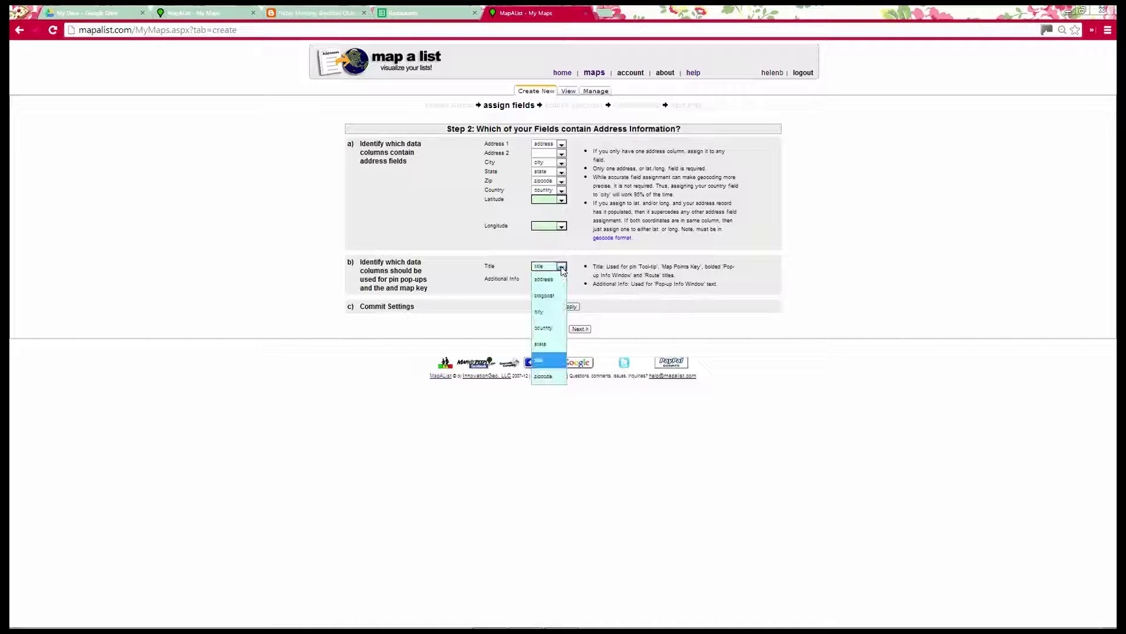
pyautogui.click(541, 357)
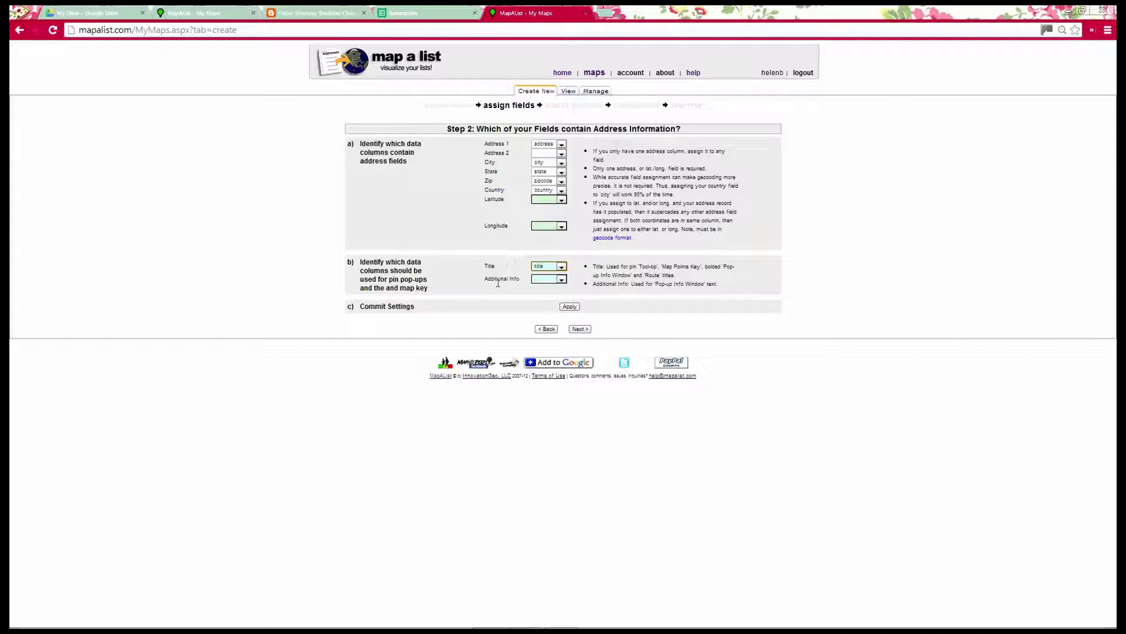
pyautogui.click(562, 279)
# Commit the field assignments so all 12 restaurant records get geocoded.
pyautogui.click(569, 308)
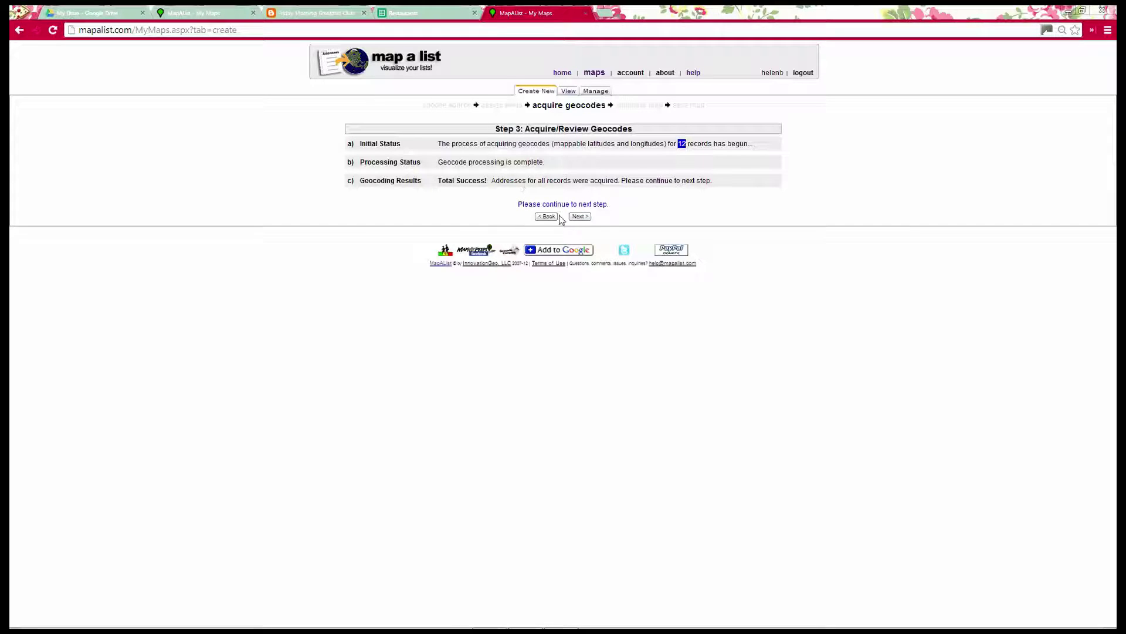
# Advance to Configure Map and preview the pins, zoomed in on Santa Rosa and Sebastopol.
pyautogui.click(579, 217)
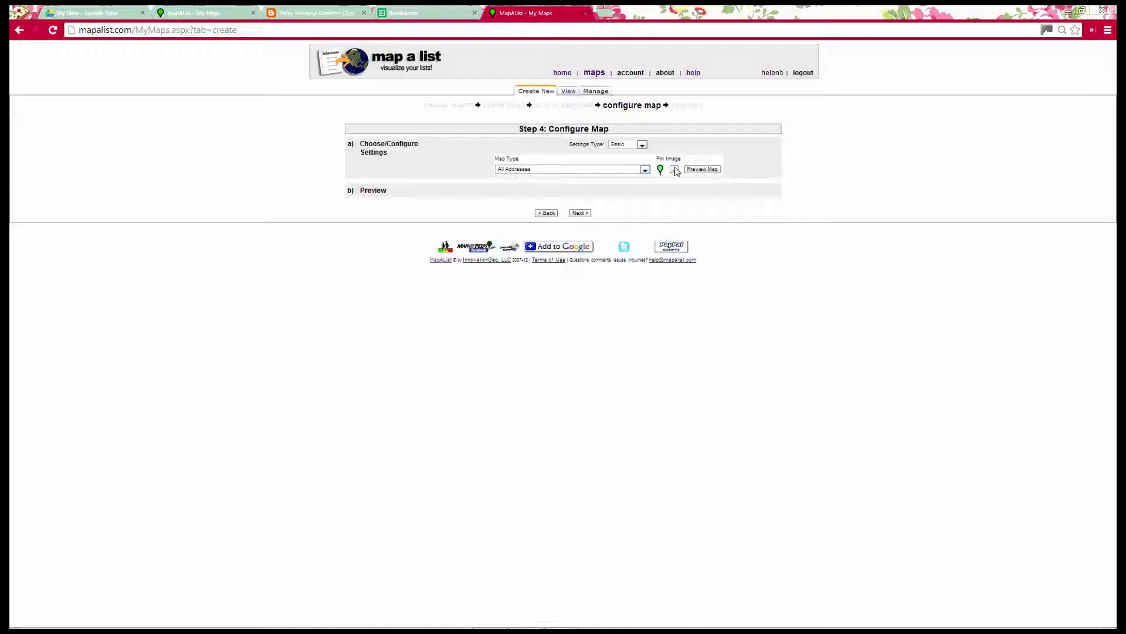
pyautogui.click(707, 170)
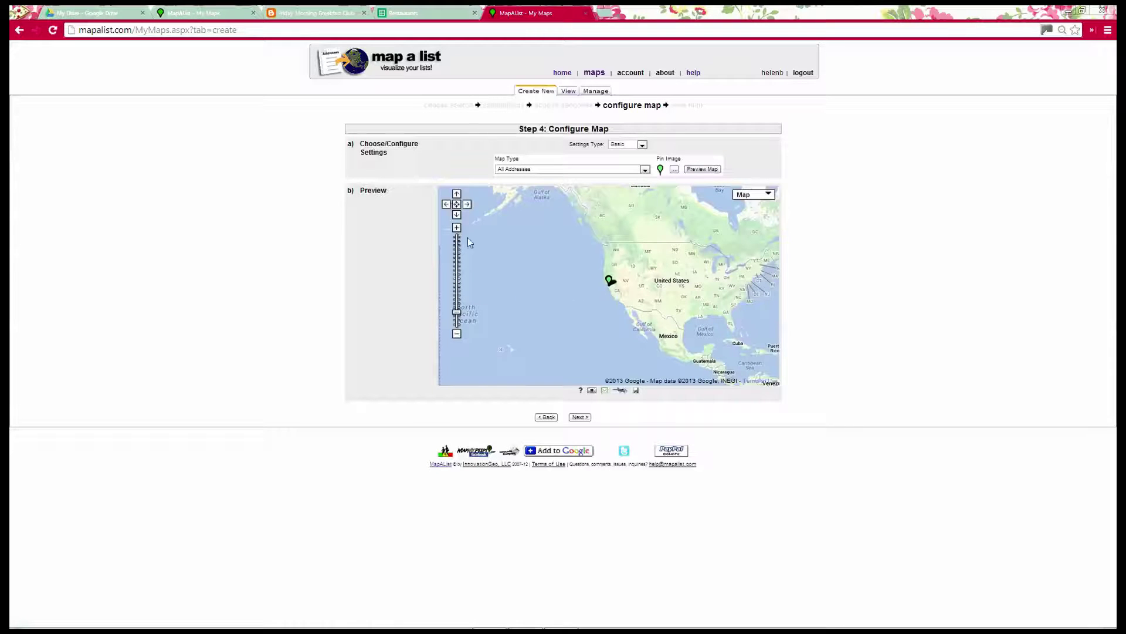
pyautogui.click(457, 227)
pyautogui.click(457, 228)
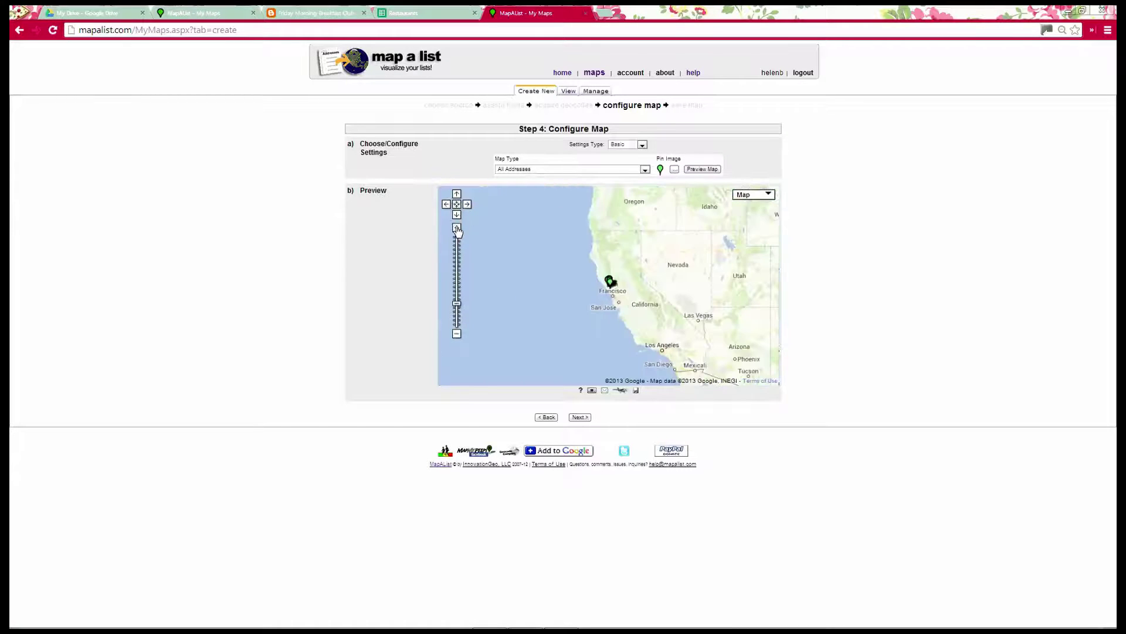
pyautogui.click(457, 228)
pyautogui.click(457, 228)
pyautogui.click(457, 227)
pyautogui.click(457, 228)
pyautogui.click(458, 227)
pyautogui.click(457, 228)
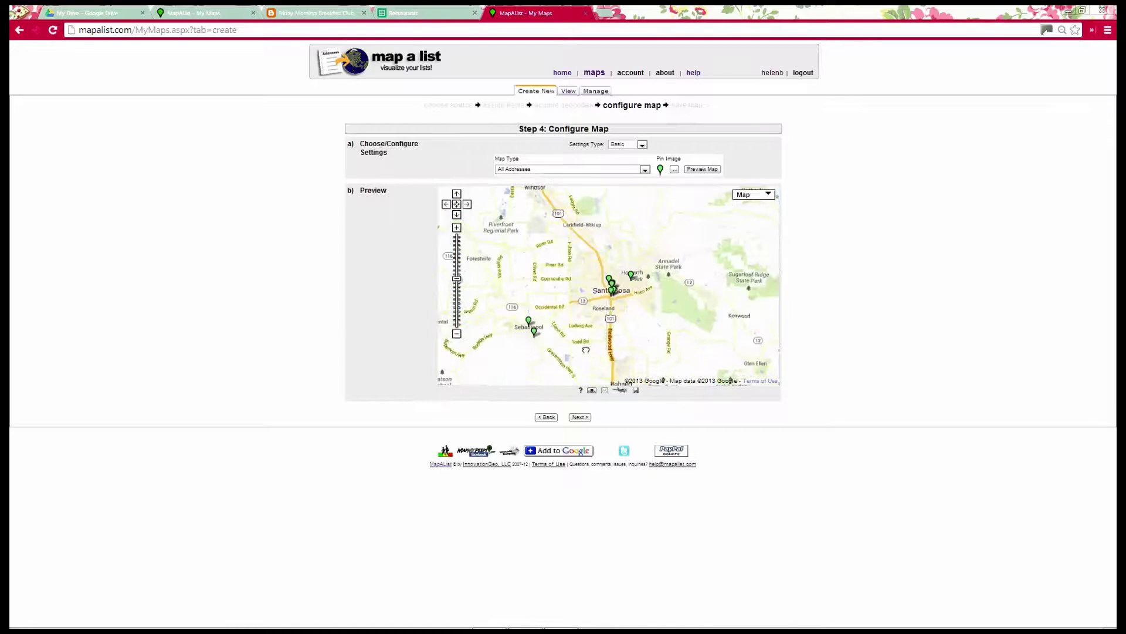
# Pan toward Rohnert Park and Petaluma, check The Tea Room pin's October 2013 blog link, and close its bubble.
pyautogui.moveTo(586, 338); pyautogui.dragTo(591, 254)
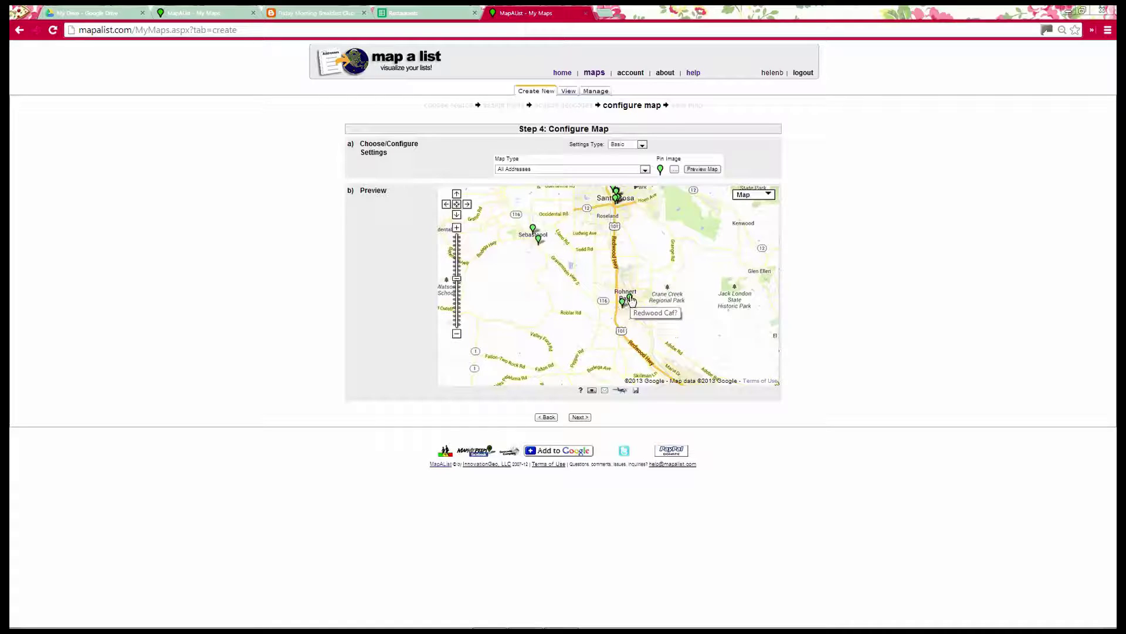
pyautogui.moveTo(662, 381); pyautogui.dragTo(652, 317)
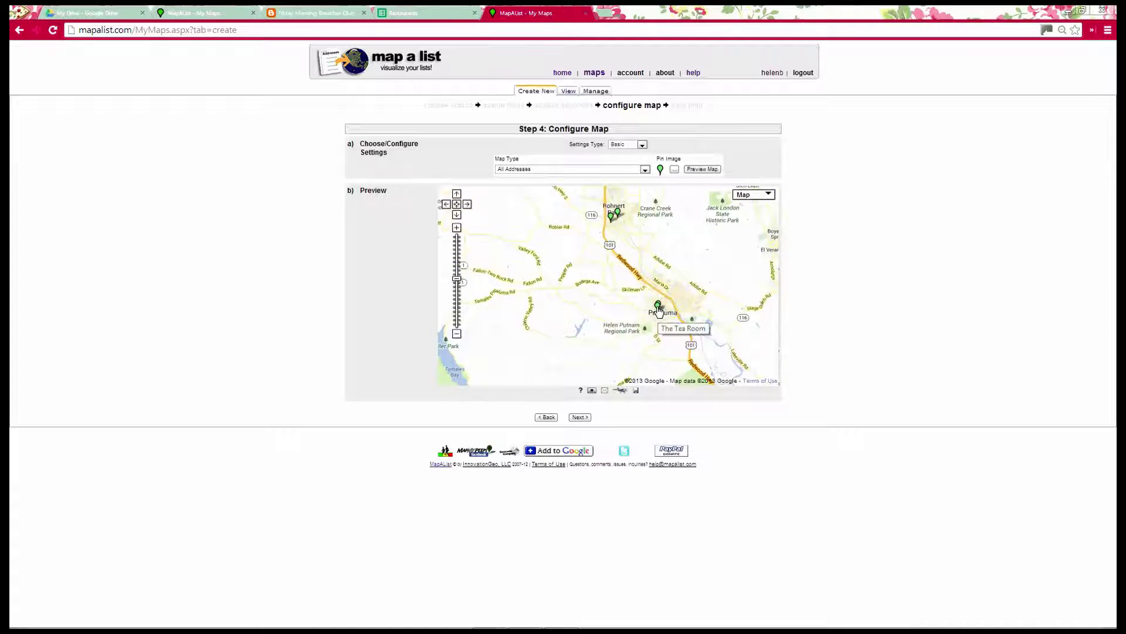
pyautogui.click(659, 306)
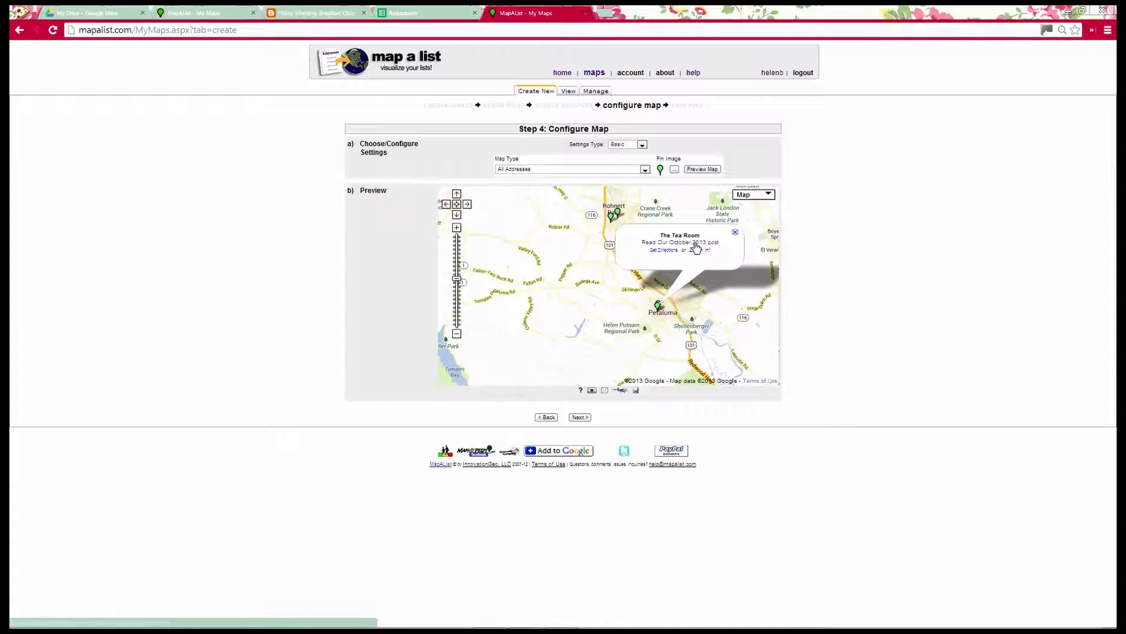
pyautogui.click(696, 244)
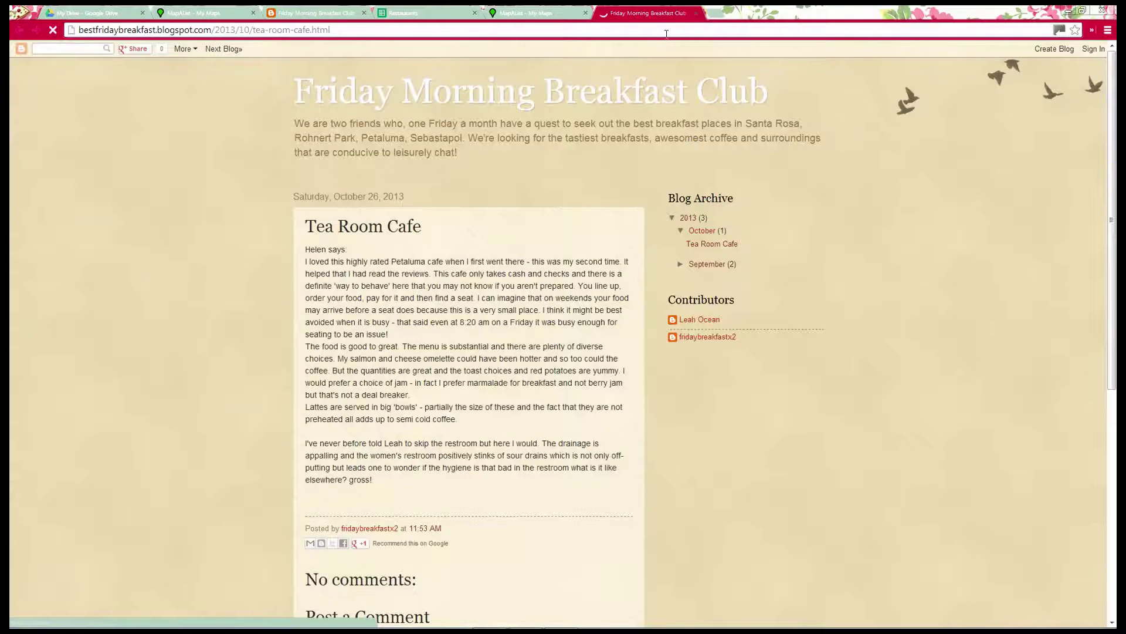
pyautogui.click(556, 16)
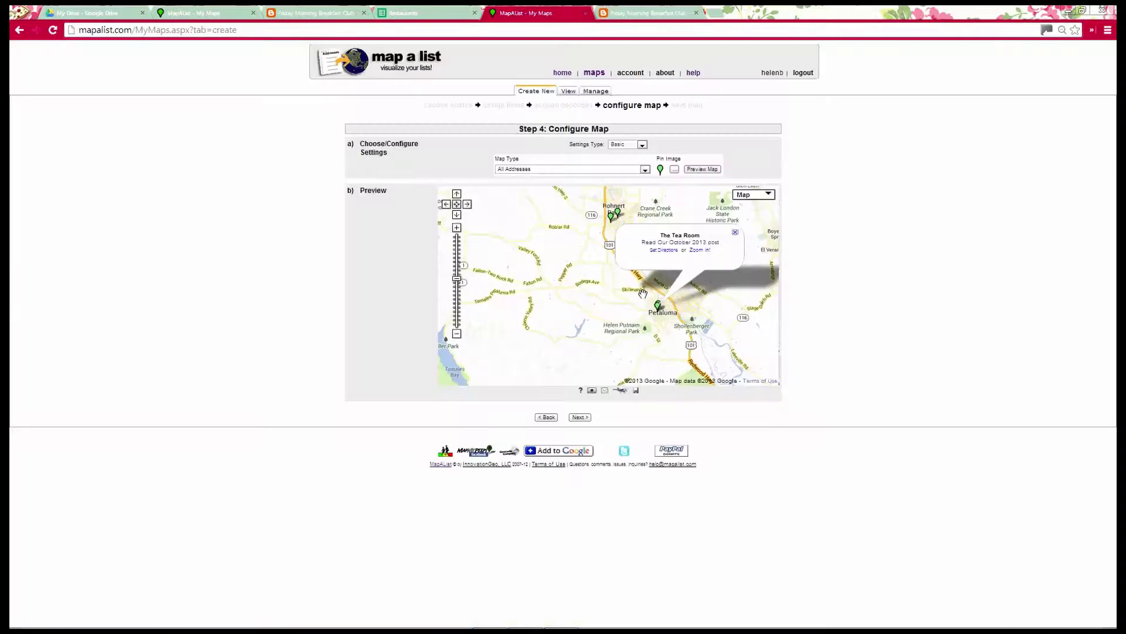
pyautogui.click(736, 235)
pyautogui.moveTo(613, 232); pyautogui.dragTo(603, 285)
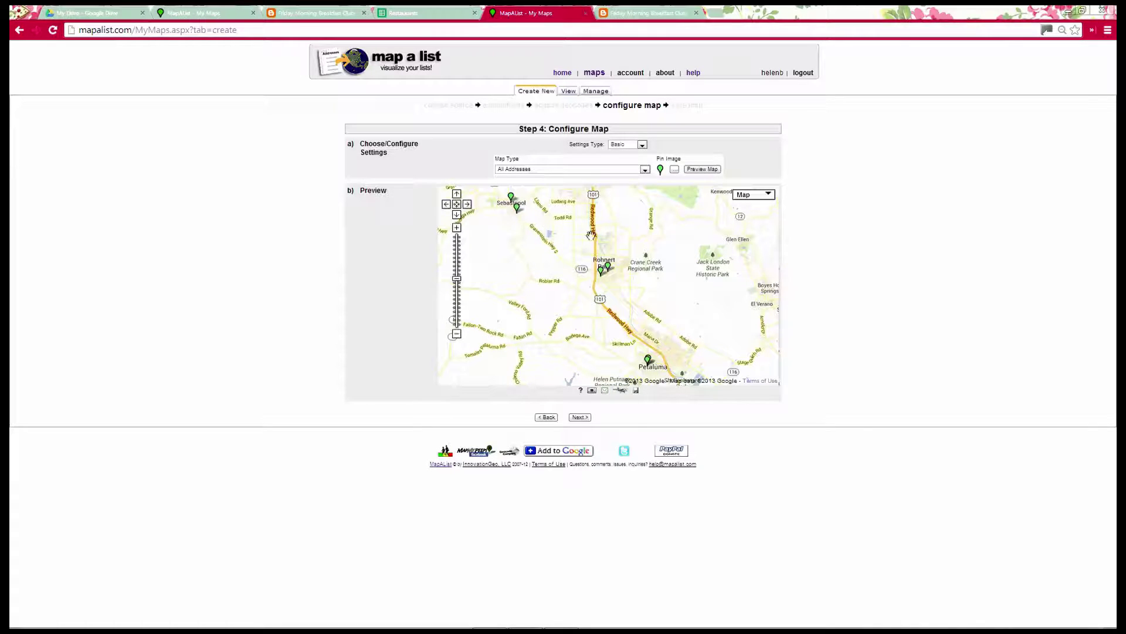
pyautogui.moveTo(617, 227); pyautogui.dragTo(618, 239)
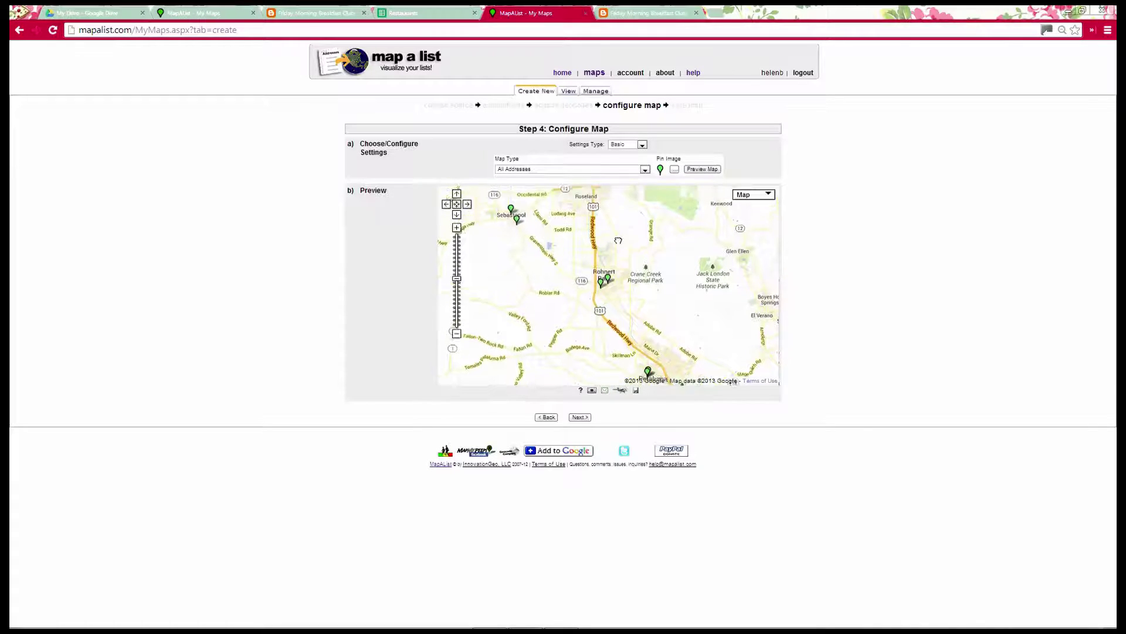
# Switch the pin image to the yellow pin and preview the map.
pyautogui.click(674, 170)
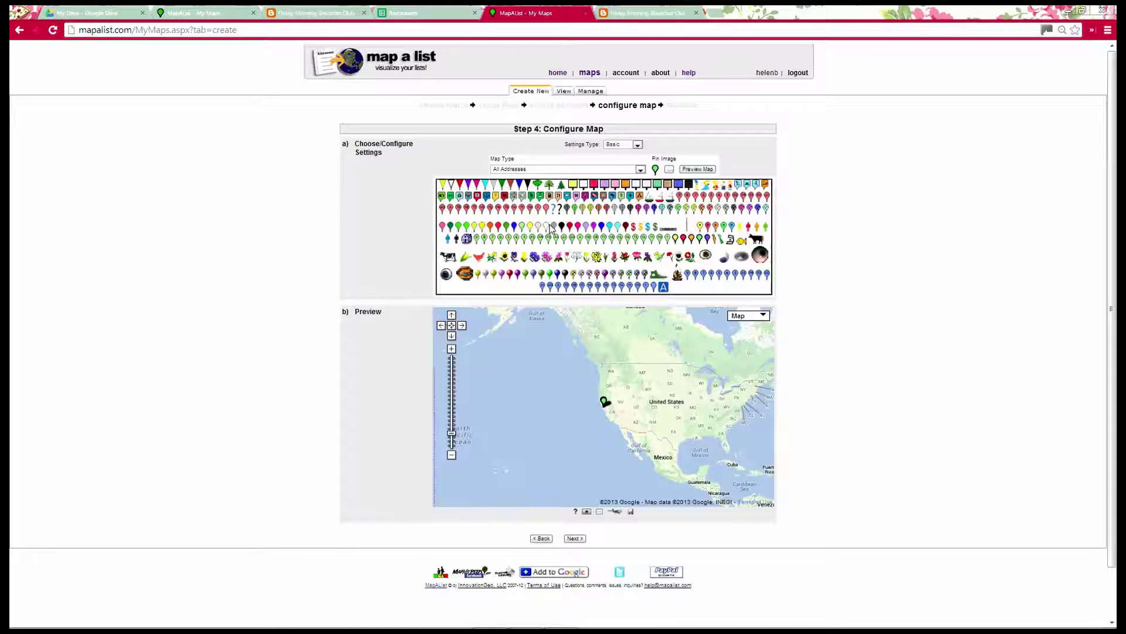
pyautogui.click(482, 226)
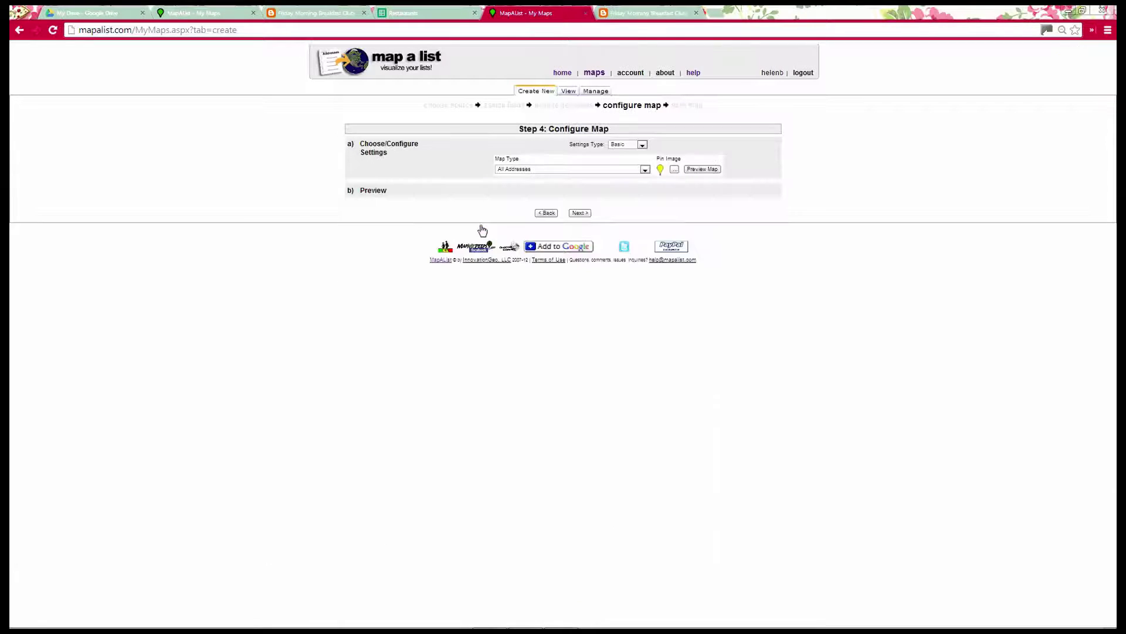
pyautogui.click(701, 169)
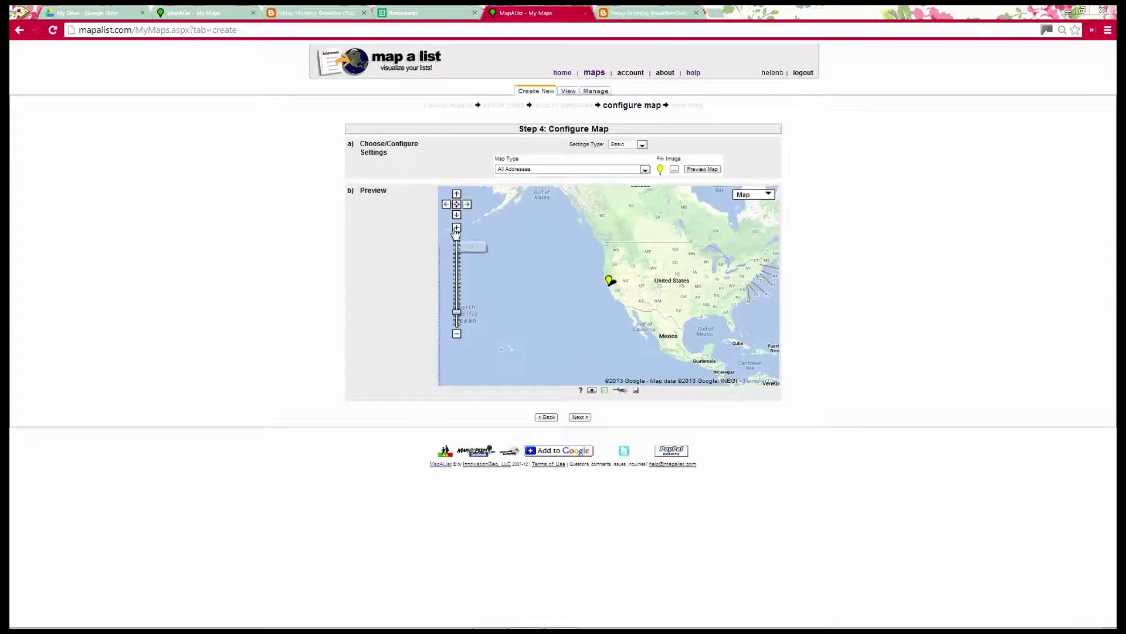
# Zoom the preview into the Santa Rosa area, centre the pins, and continue to Save Map.
pyautogui.click(456, 229)
pyautogui.click(456, 229)
pyautogui.click(457, 229)
pyautogui.click(456, 228)
pyautogui.click(456, 229)
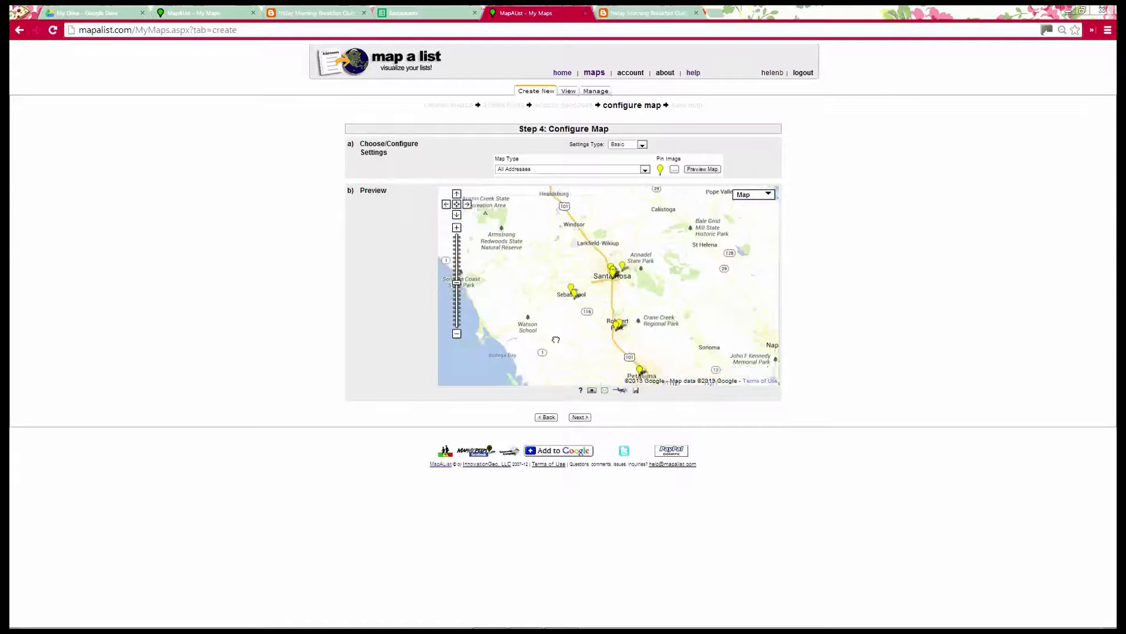
pyautogui.moveTo(556, 325); pyautogui.dragTo(549, 283)
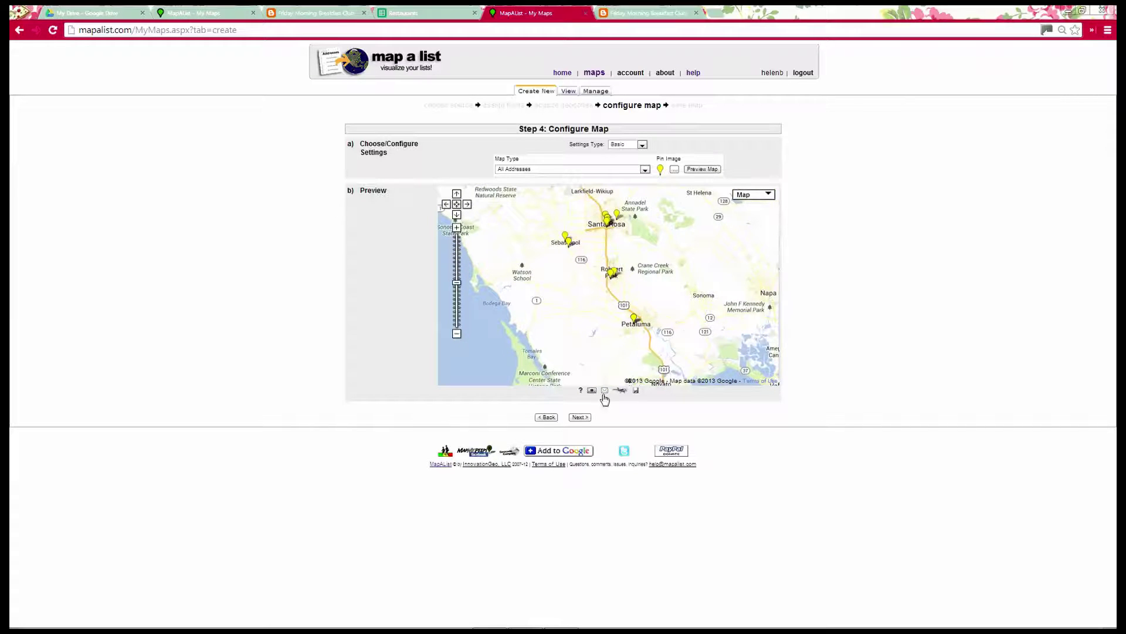
pyautogui.click(580, 418)
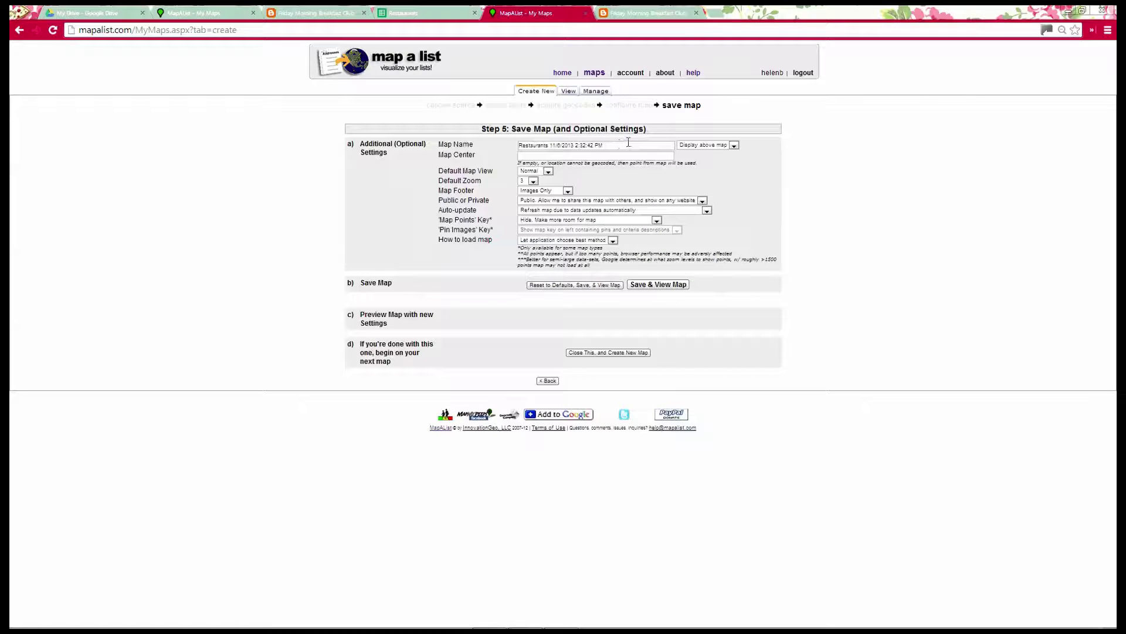
# Replace the default date-stamped map name with 'Friday Breakfast Club'.
pyautogui.moveTo(601, 145); pyautogui.dragTo(491, 140)
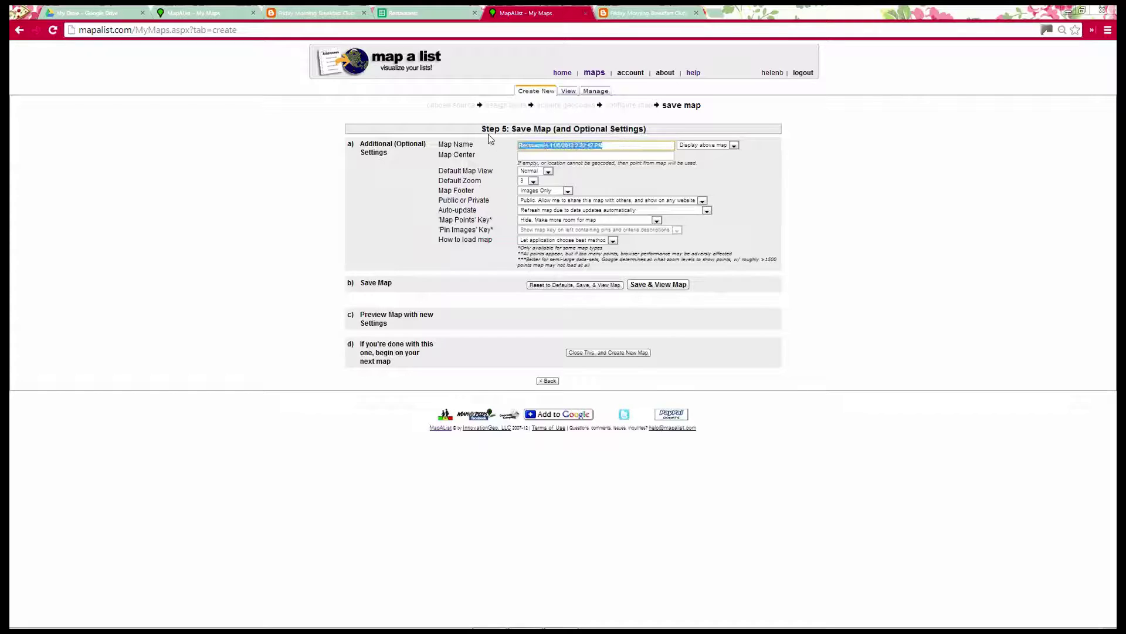
pyautogui.write('Friday Breakfast Club')
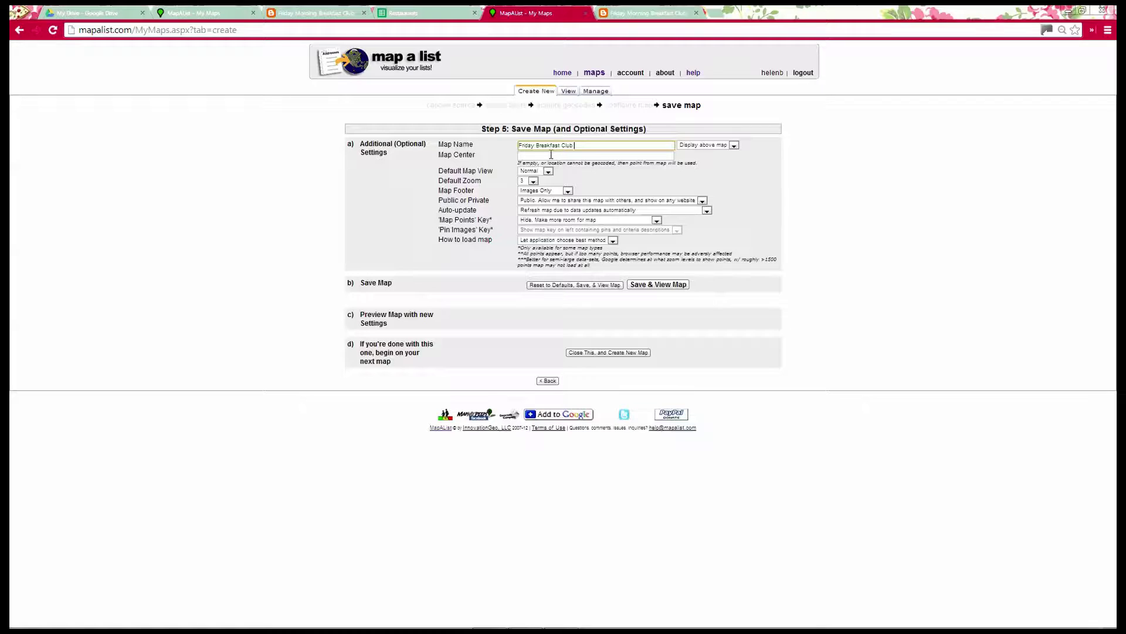
pyautogui.click(551, 155)
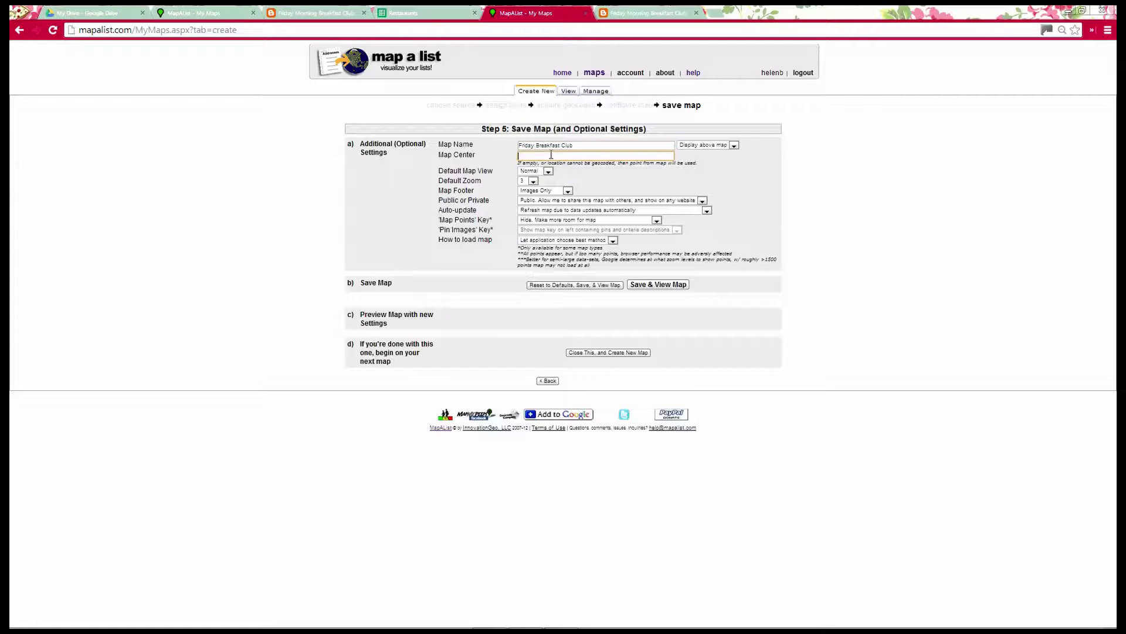
# Copy the A11 address '8240 Old Redwood Highway' from the Restaurants sheet and return to Map a List.
pyautogui.click(403, 14)
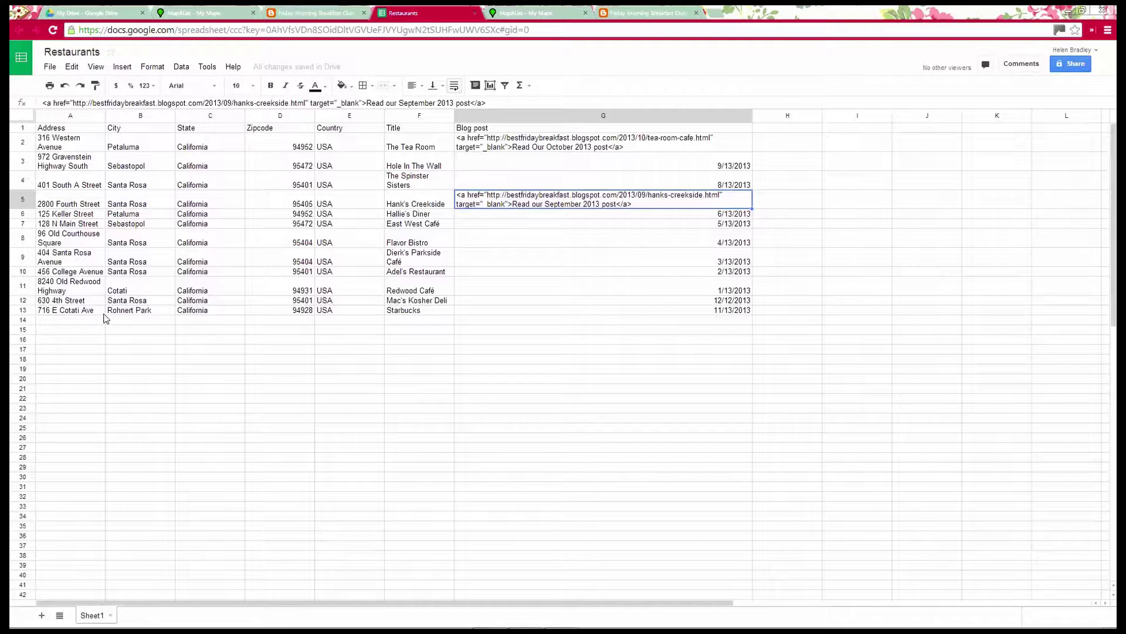
pyautogui.click(74, 293)
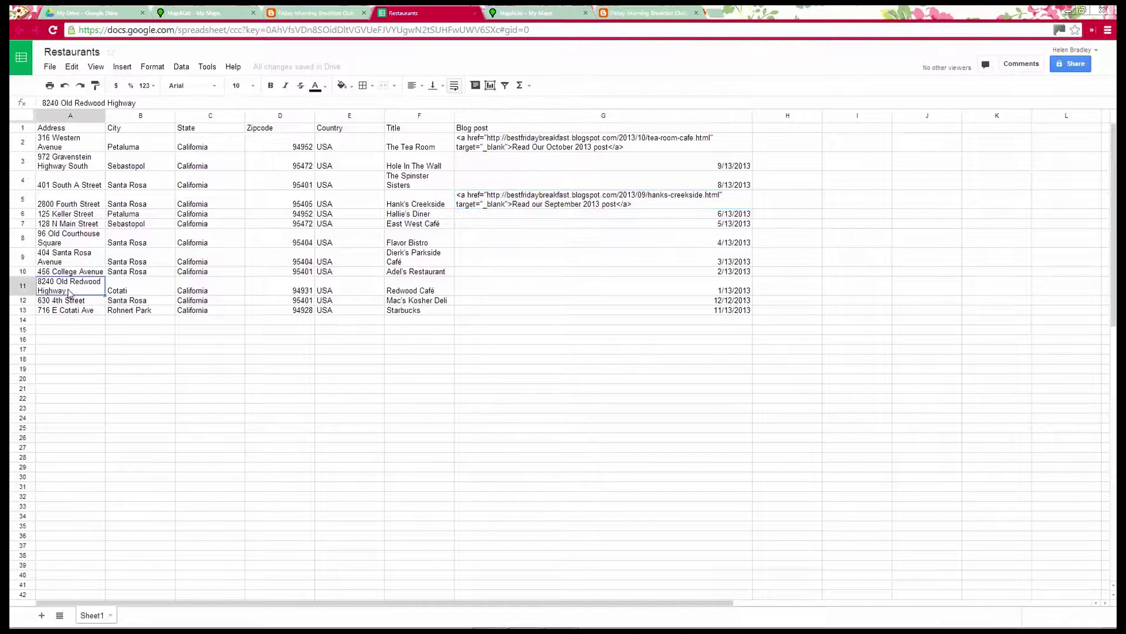
pyautogui.moveTo(150, 103); pyautogui.dragTo(42, 104)
pyautogui.hotkey('ctrl', 'c')
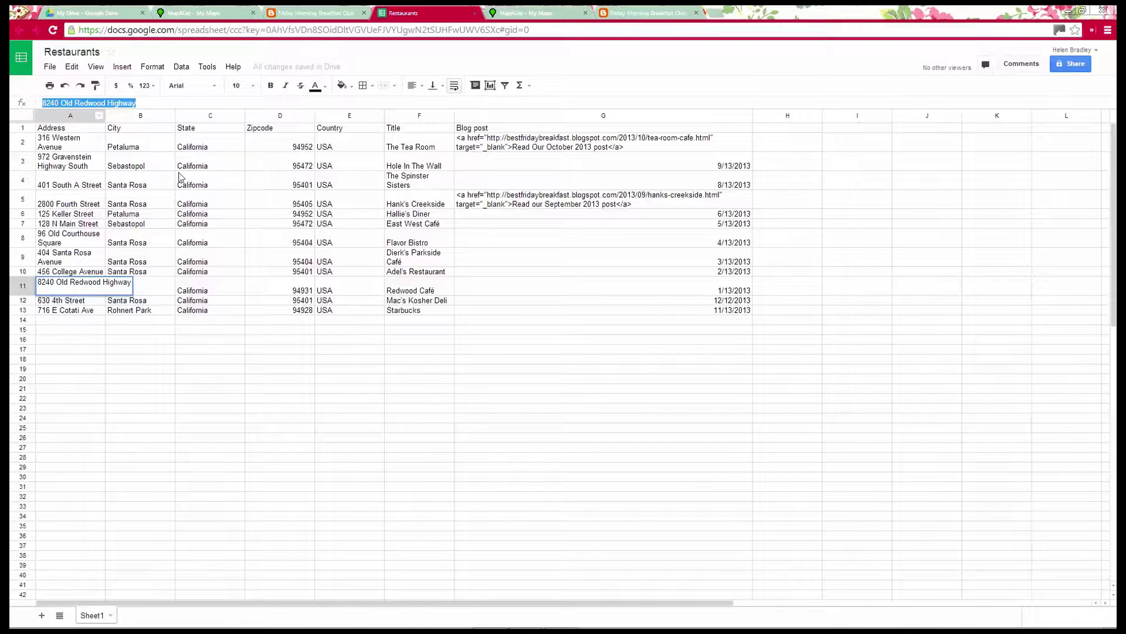
pyautogui.click(531, 12)
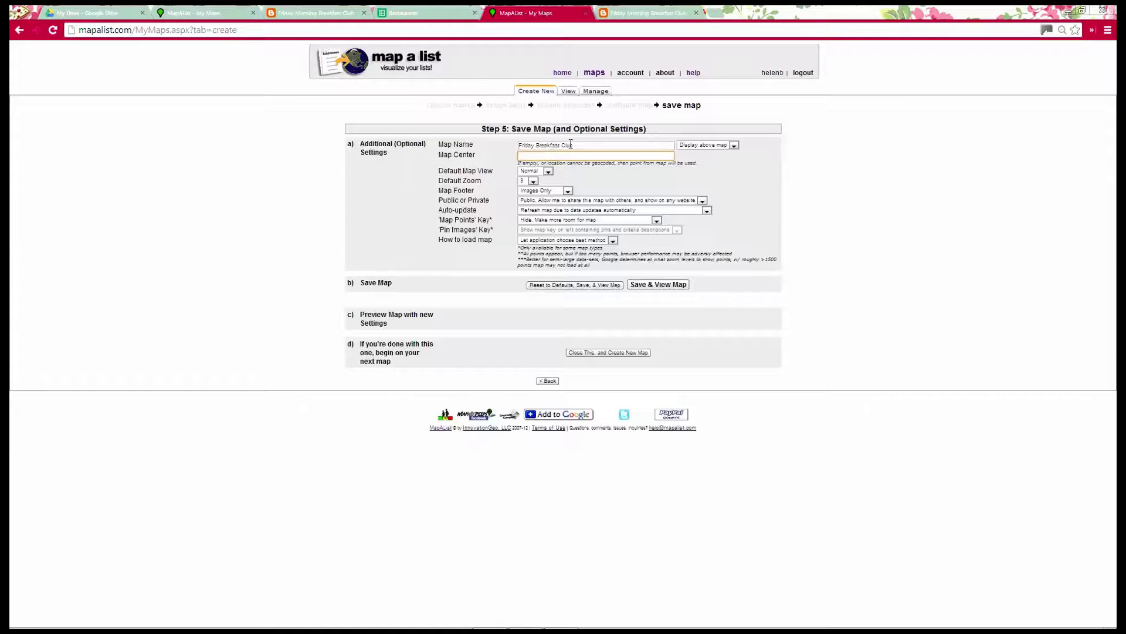
pyautogui.hotkey('ctrl', 'v')
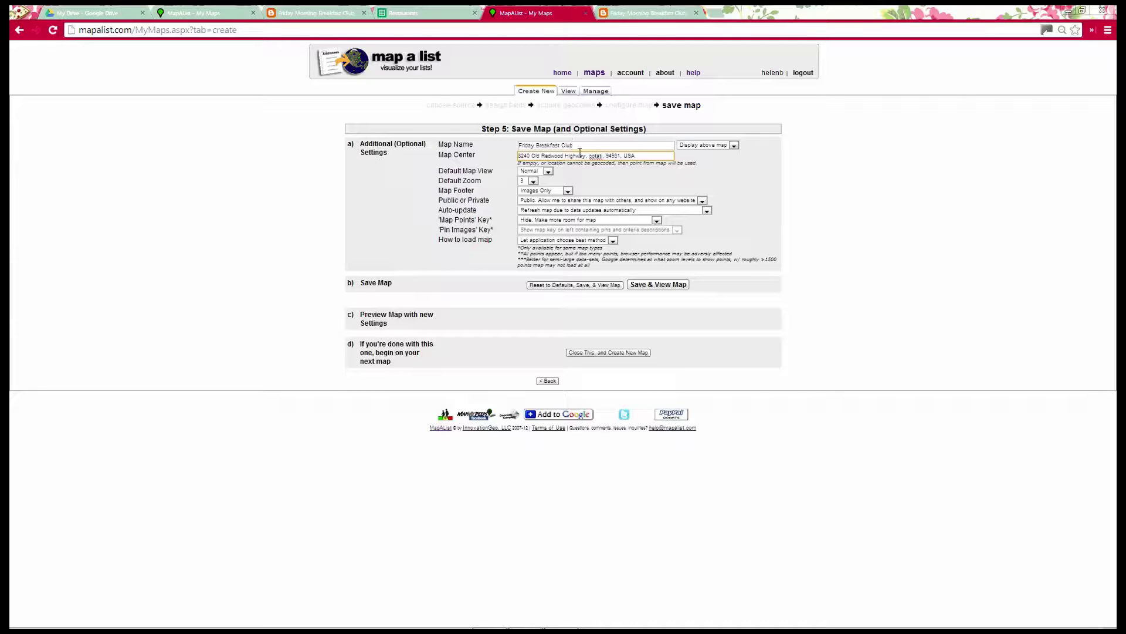
pyautogui.press('BackSpace')
pyautogui.write('C')
pyautogui.click(548, 172)
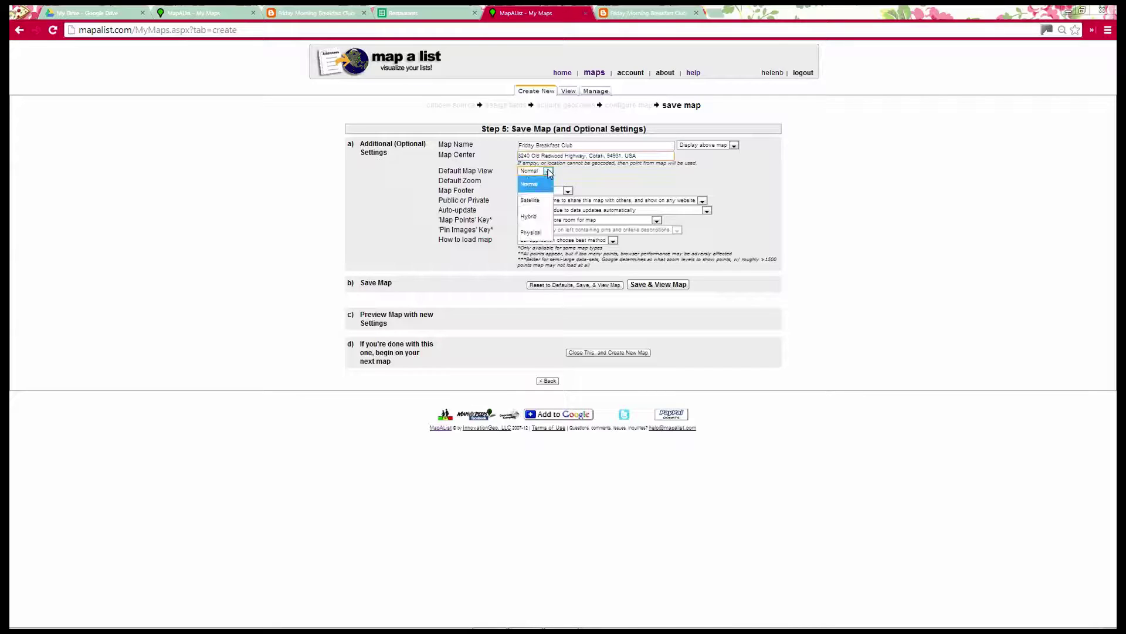
pyautogui.click(537, 184)
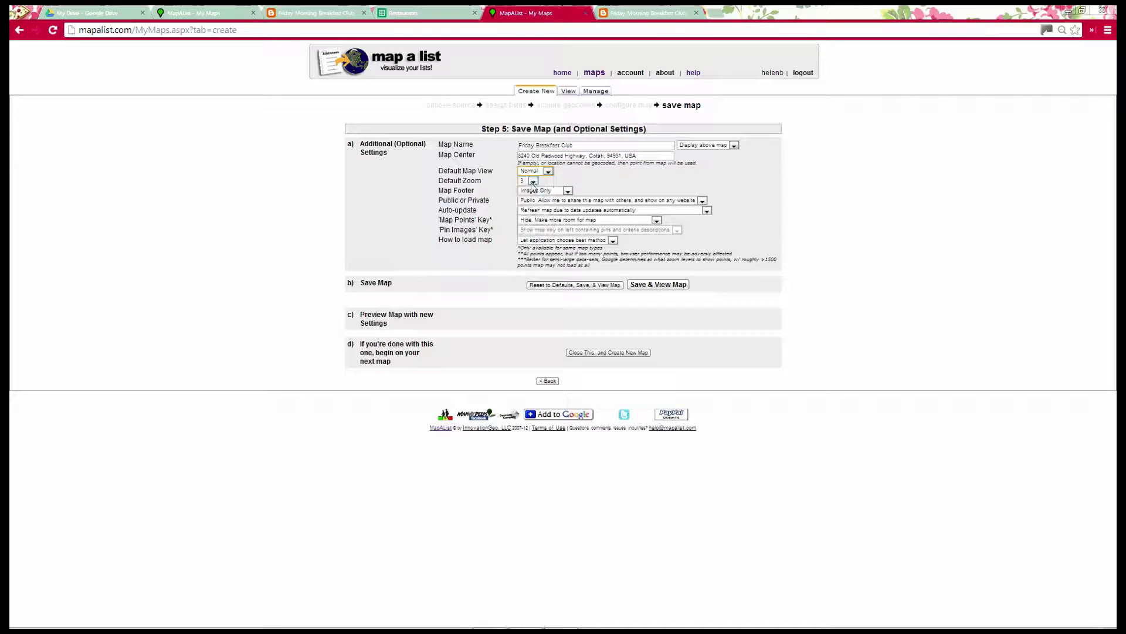
pyautogui.click(533, 182)
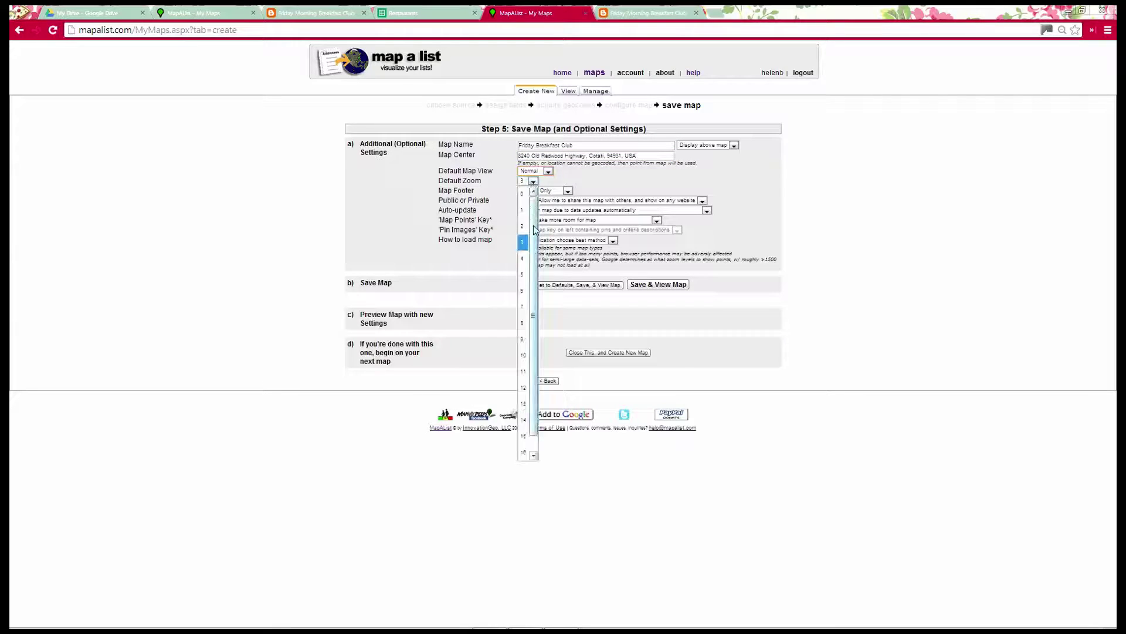
pyautogui.click(524, 292)
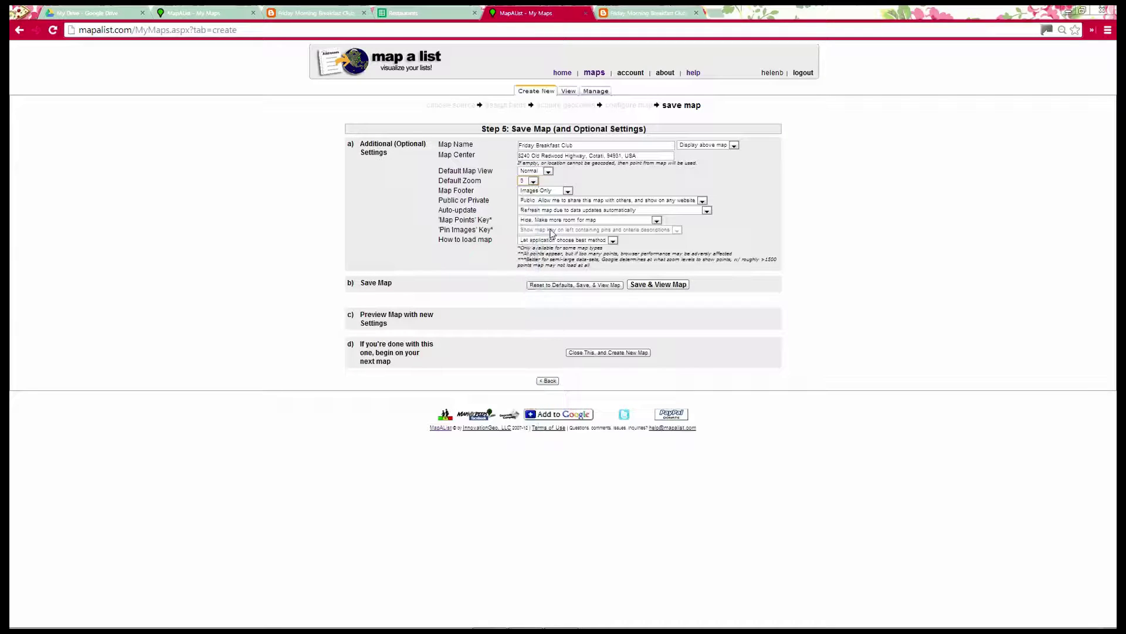
# Choose the Minimal map footer, keep the map Public, and keep automatic refresh on data updates.
pyautogui.click(567, 192)
pyautogui.click(568, 192)
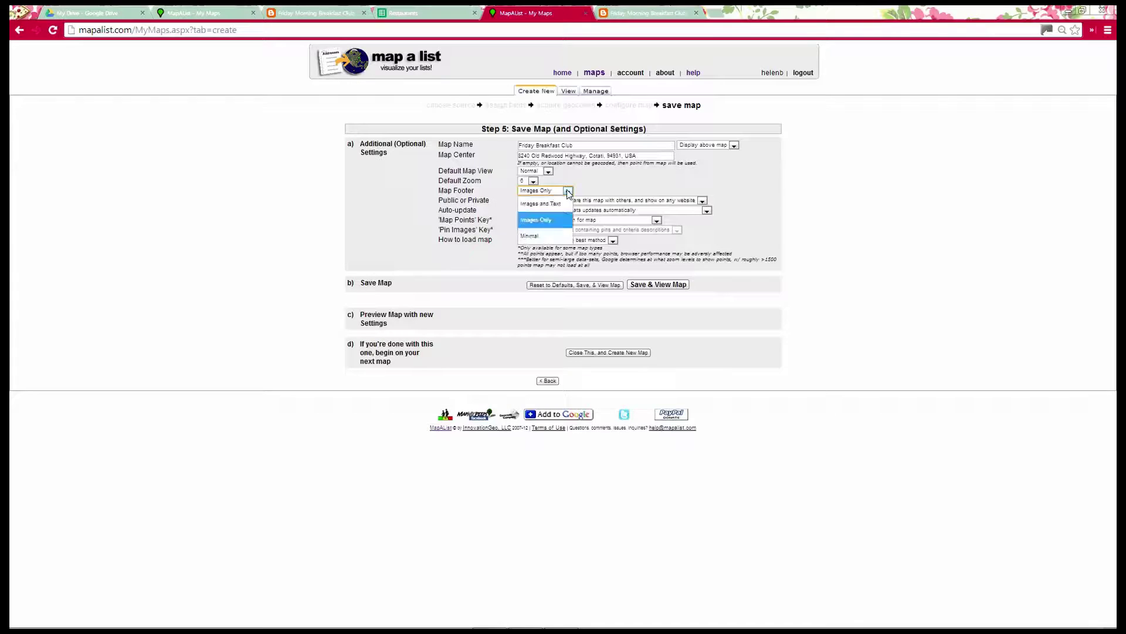
pyautogui.click(532, 238)
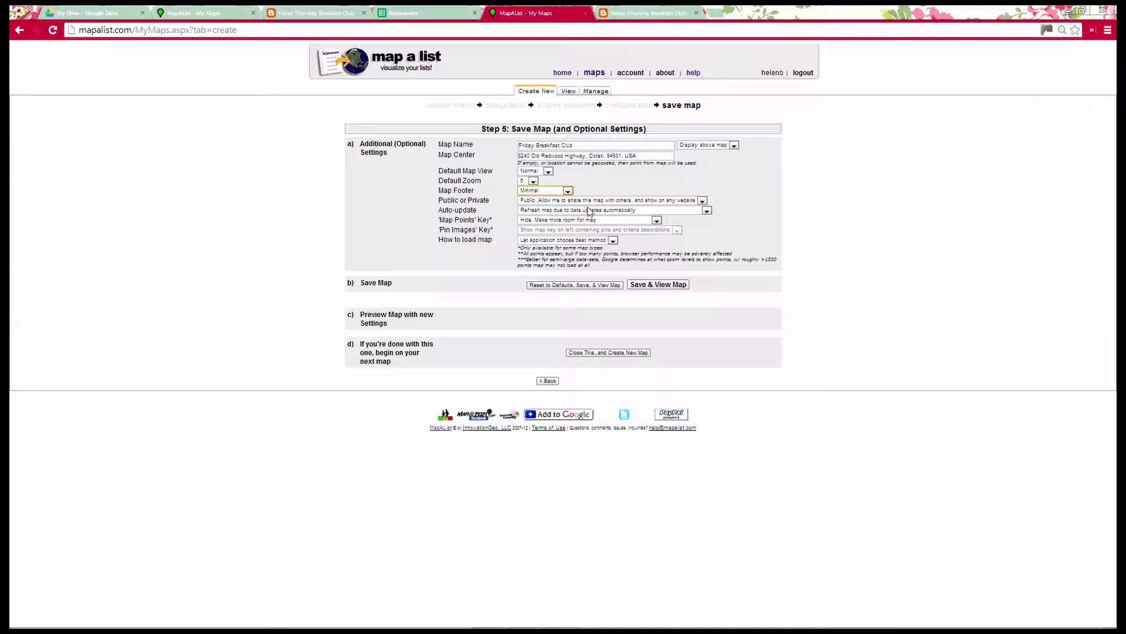
pyautogui.click(702, 201)
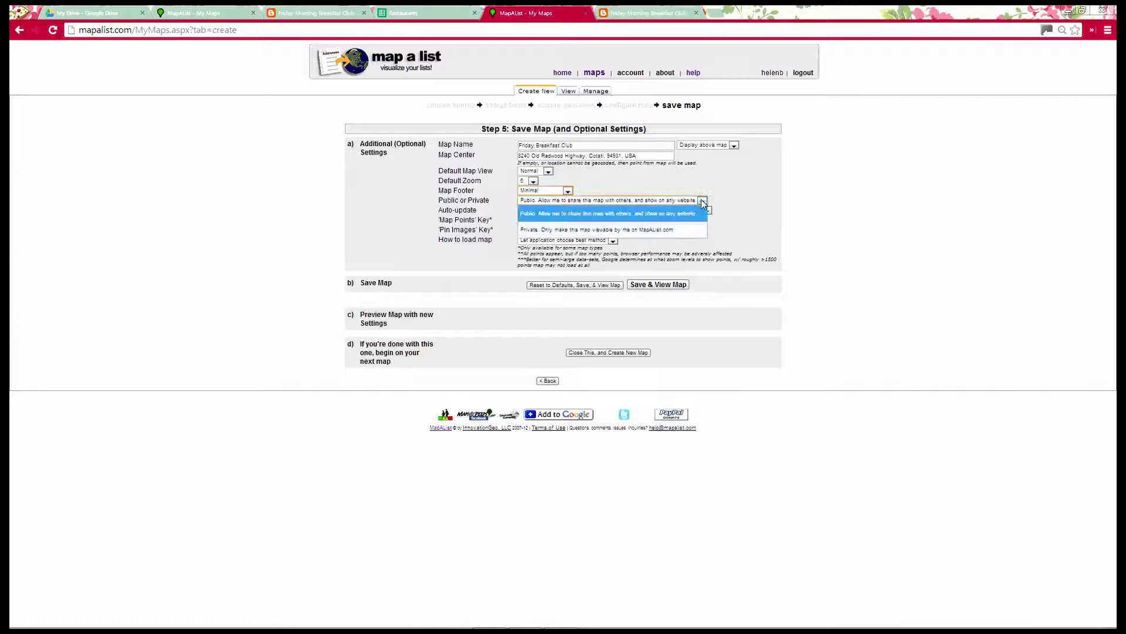
pyautogui.click(667, 212)
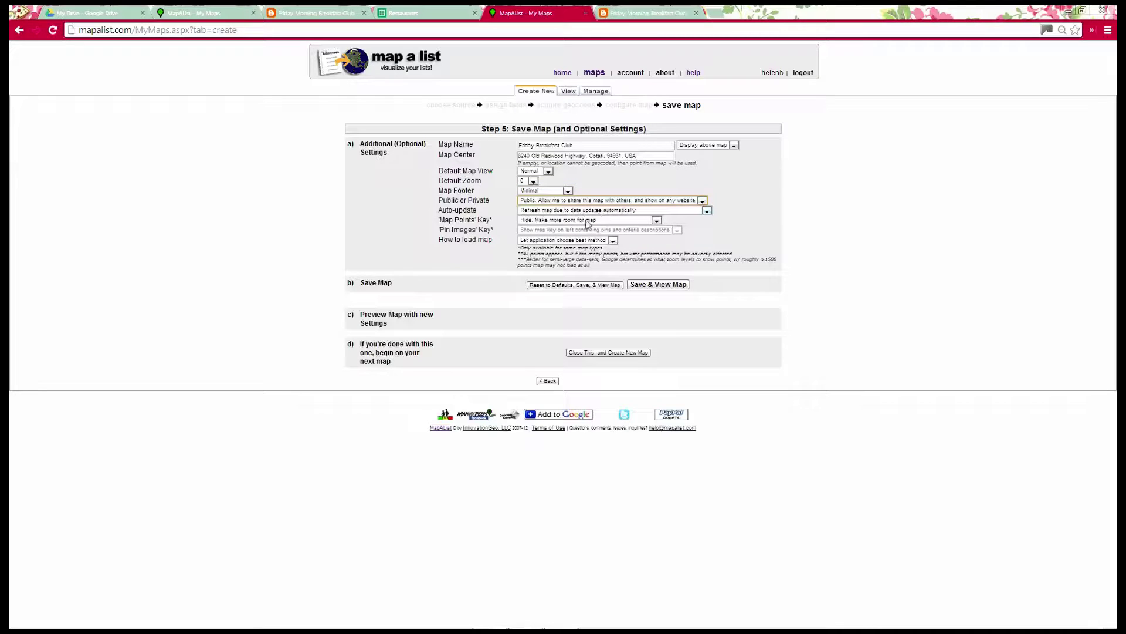
pyautogui.click(707, 211)
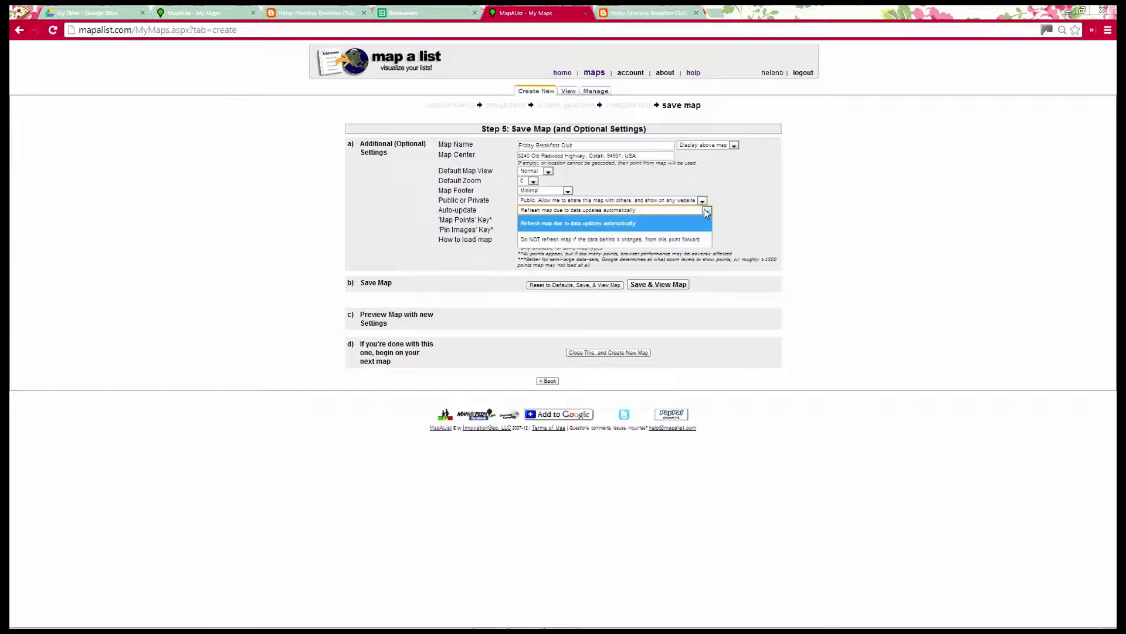
pyautogui.click(604, 224)
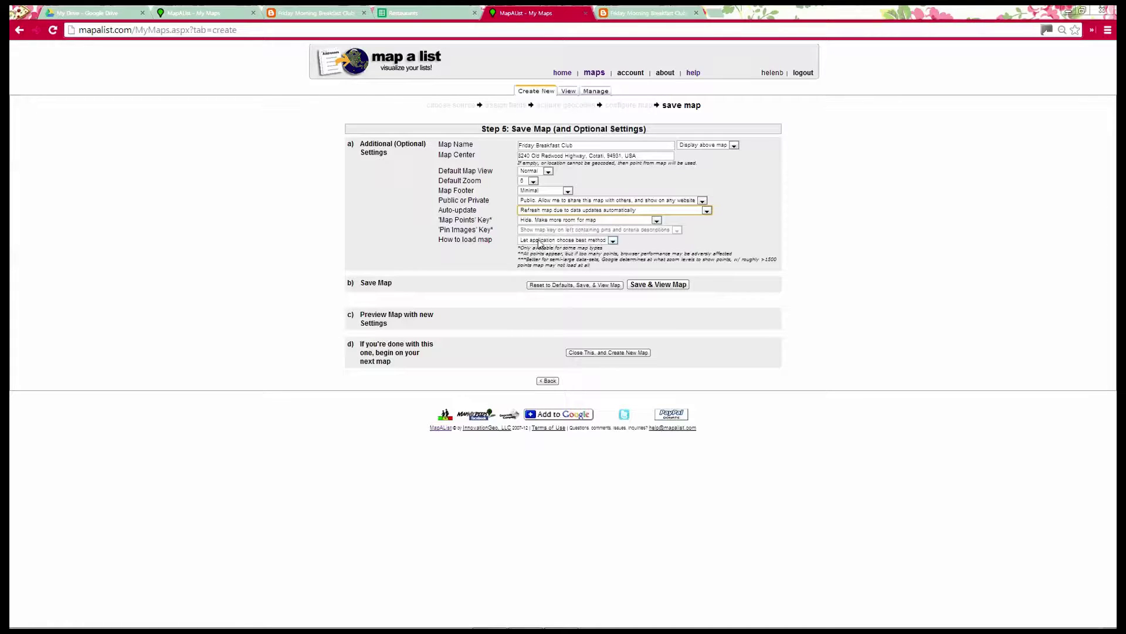
# Save and preview the map, zoom in toward Santa Rosa, and re-save at default zoom 11.
pyautogui.click(656, 288)
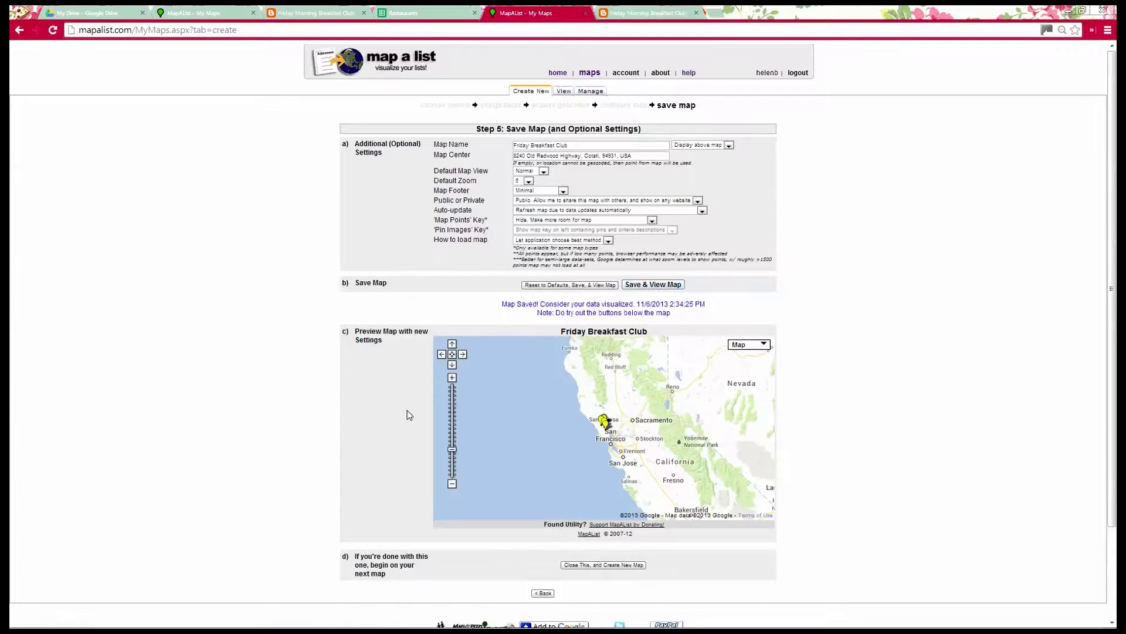
pyautogui.click(452, 378)
pyautogui.click(452, 378)
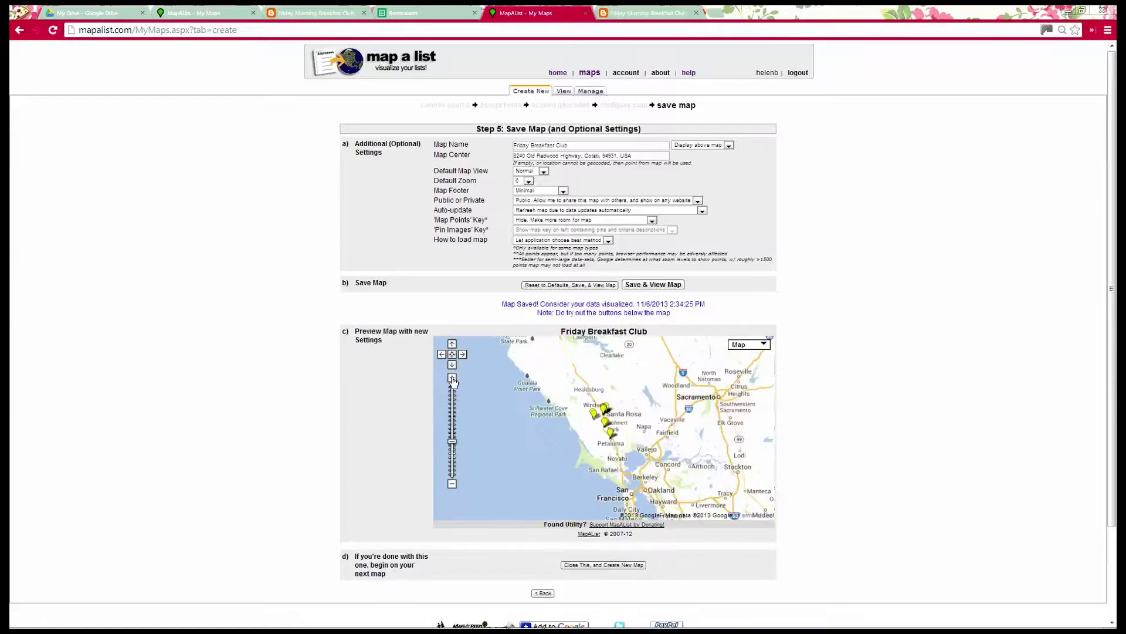
pyautogui.click(453, 378)
pyautogui.click(452, 378)
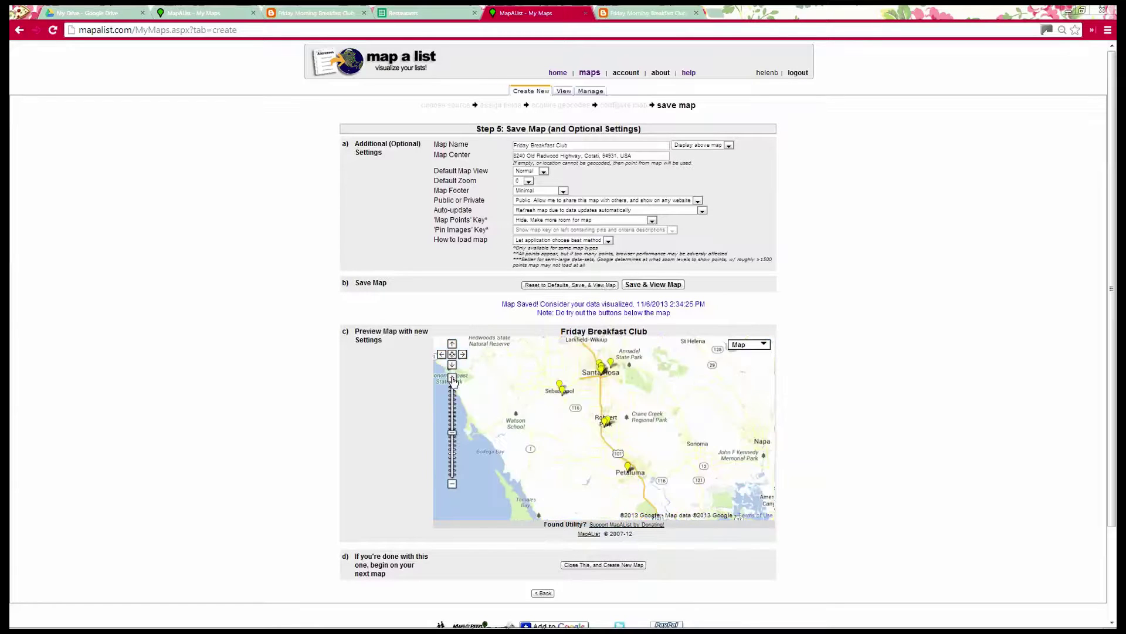
pyautogui.click(529, 182)
pyautogui.click(518, 372)
pyautogui.click(660, 286)
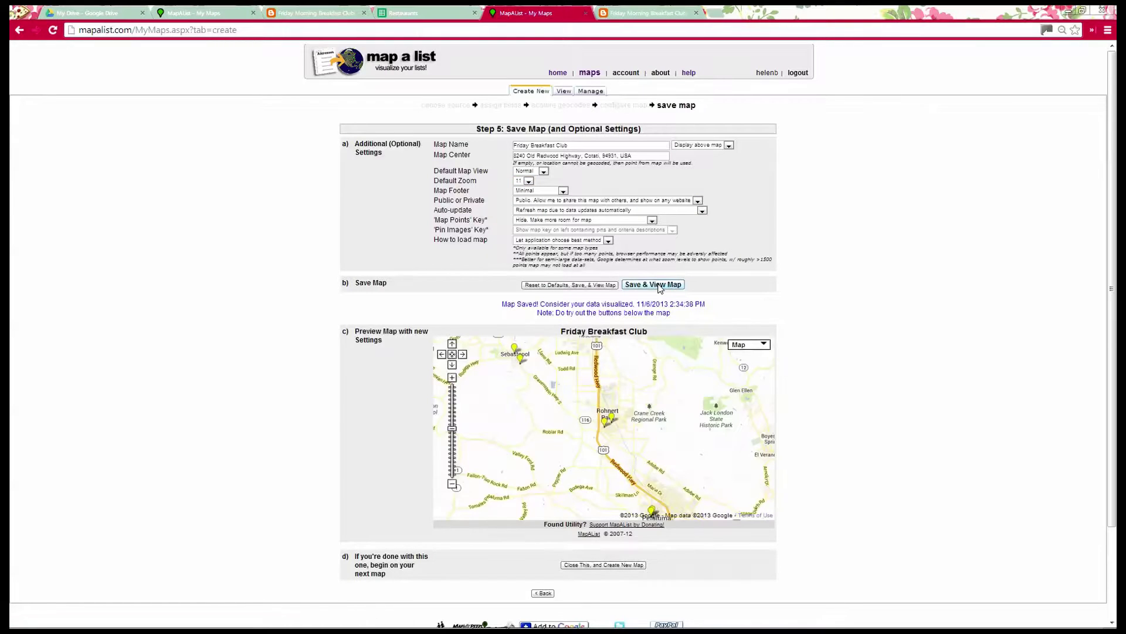
# Try default zooms 10 and 1, then re-save the map at default zoom 10.
pyautogui.click(529, 181)
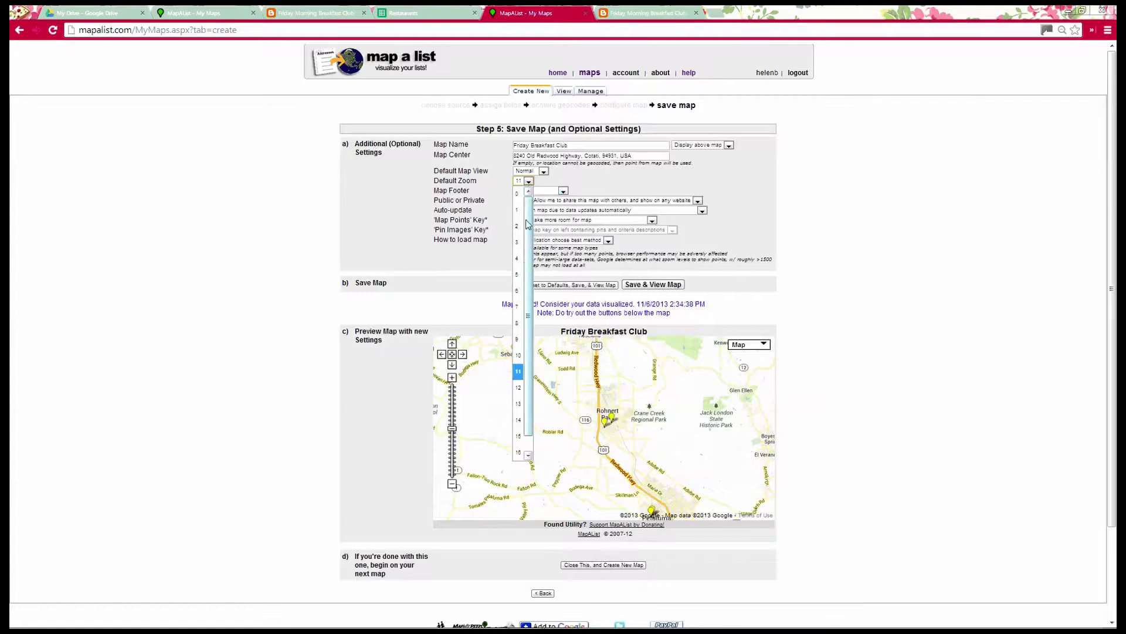
pyautogui.click(519, 355)
pyautogui.click(646, 287)
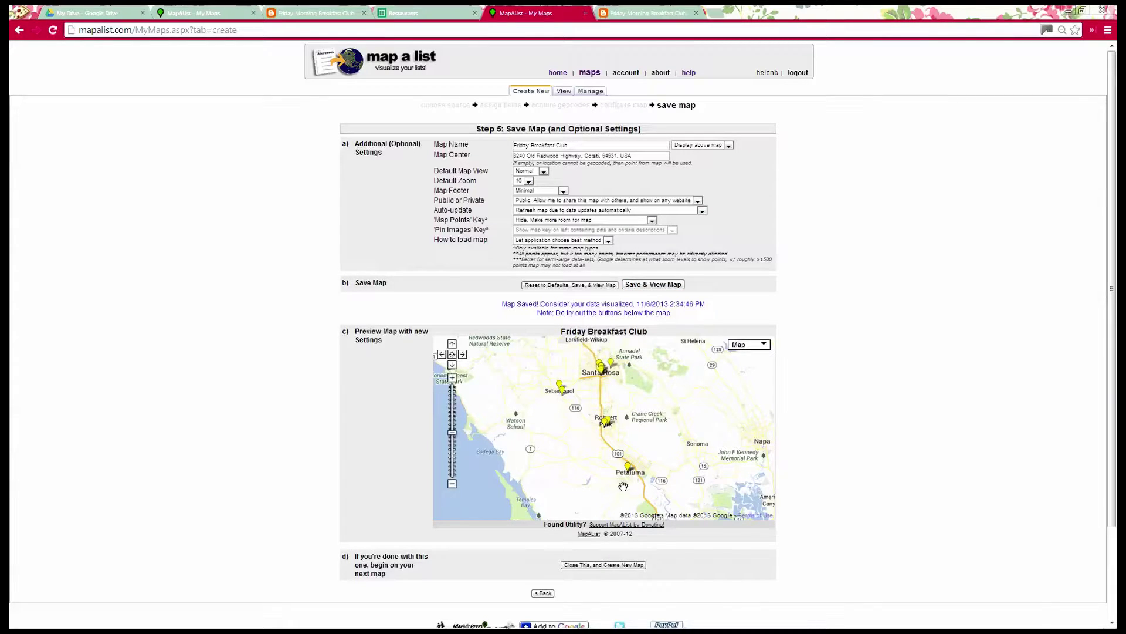
pyautogui.click(529, 184)
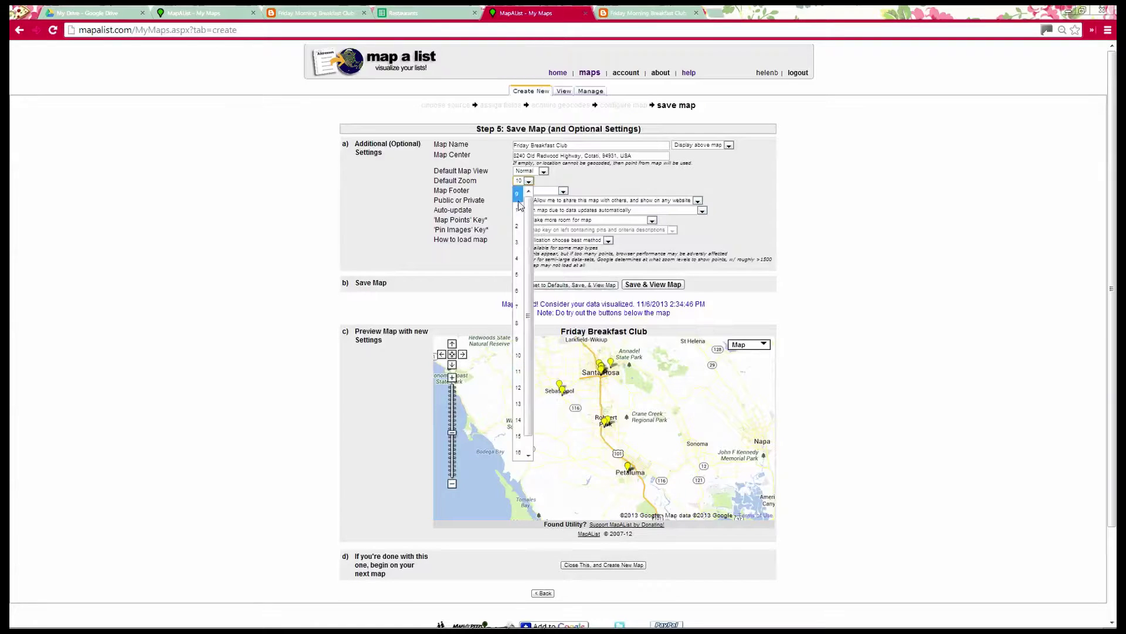
pyautogui.click(525, 218)
pyautogui.click(647, 286)
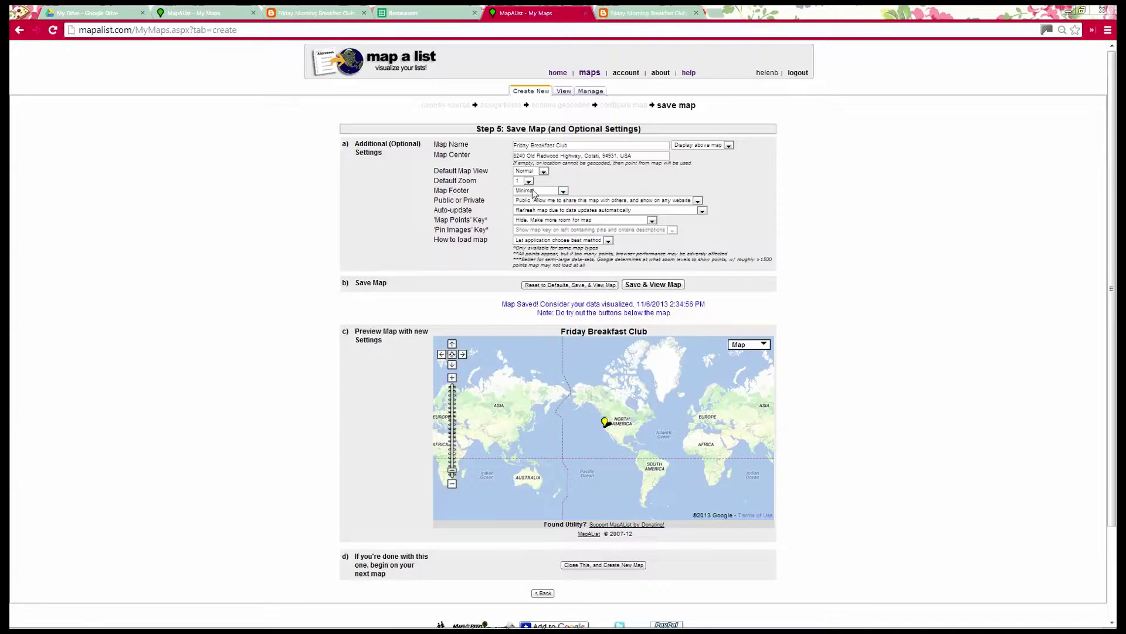
pyautogui.click(529, 182)
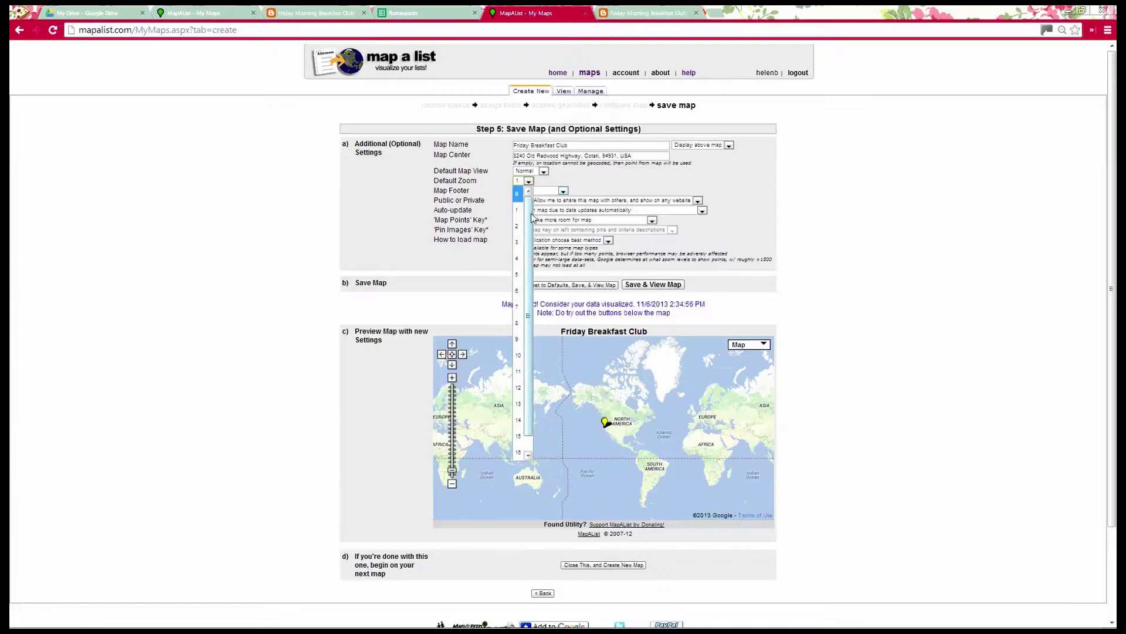
pyautogui.click(525, 362)
pyautogui.click(651, 287)
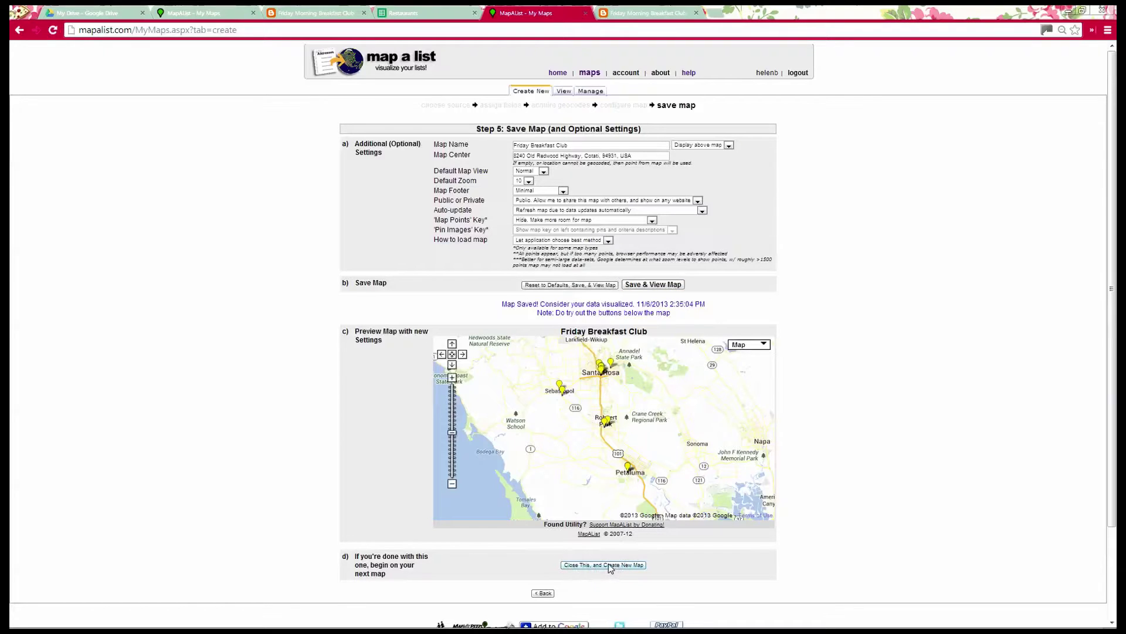
# Open the saved Friday Breakfast Club map's share page and select its IFRAME embed code.
pyautogui.click(610, 565)
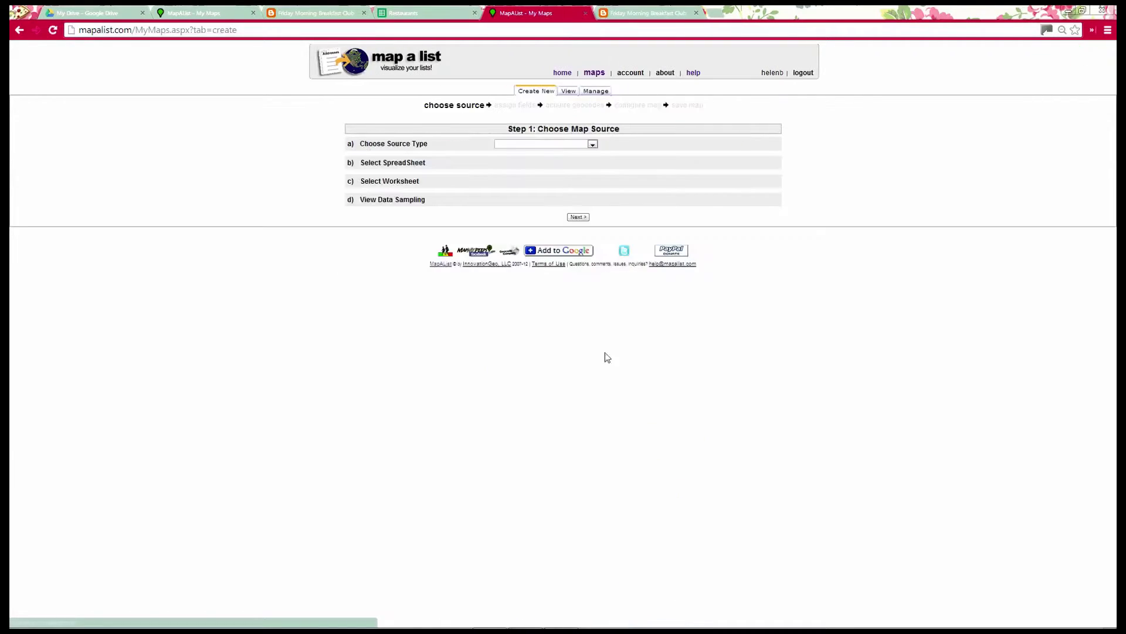
pyautogui.click(568, 92)
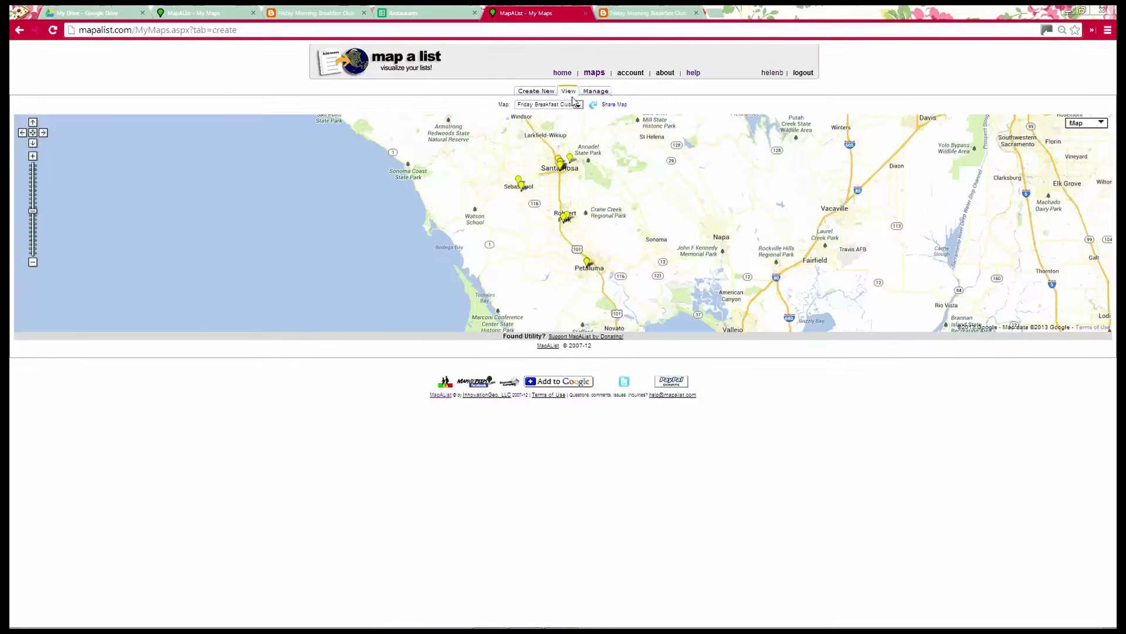
pyautogui.click(580, 105)
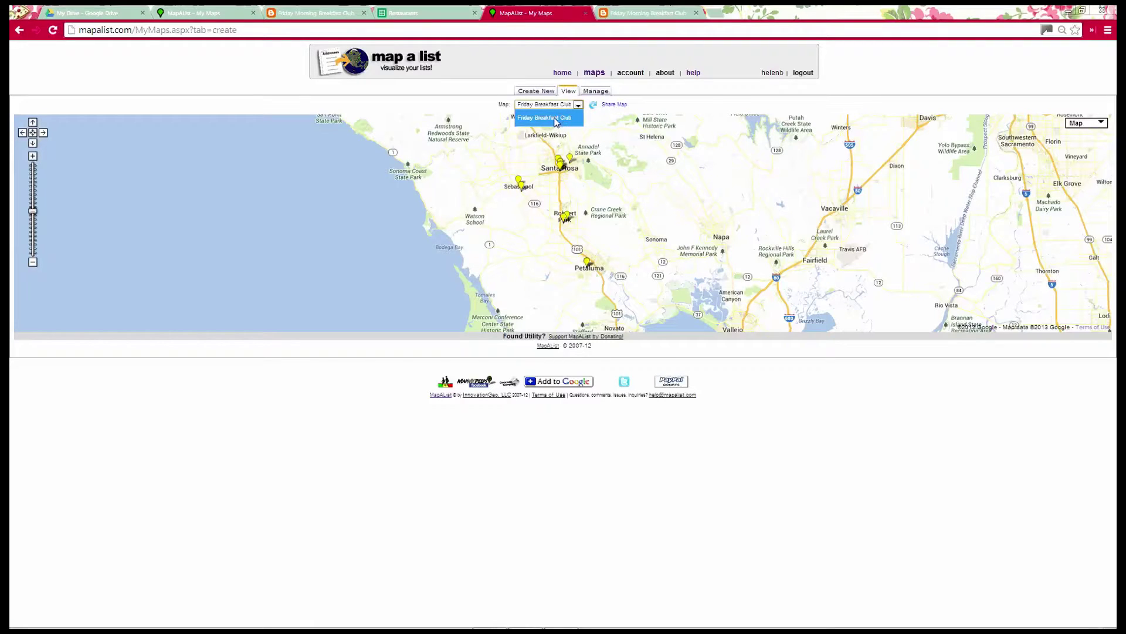
pyautogui.click(557, 121)
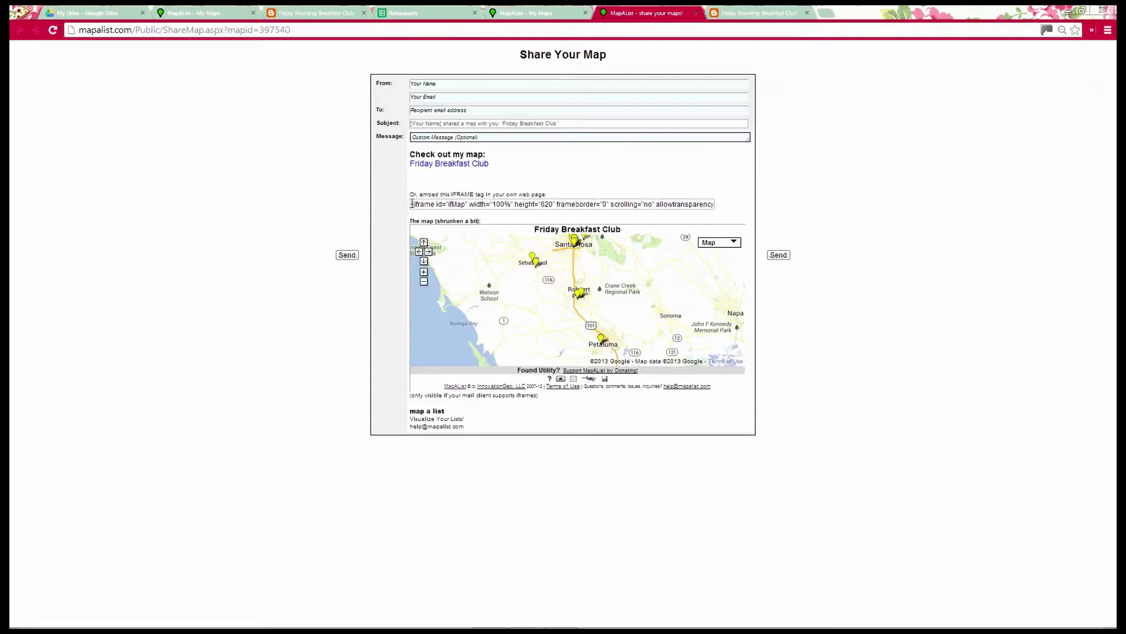
pyautogui.moveTo(411, 203); pyautogui.dragTo(729, 208)
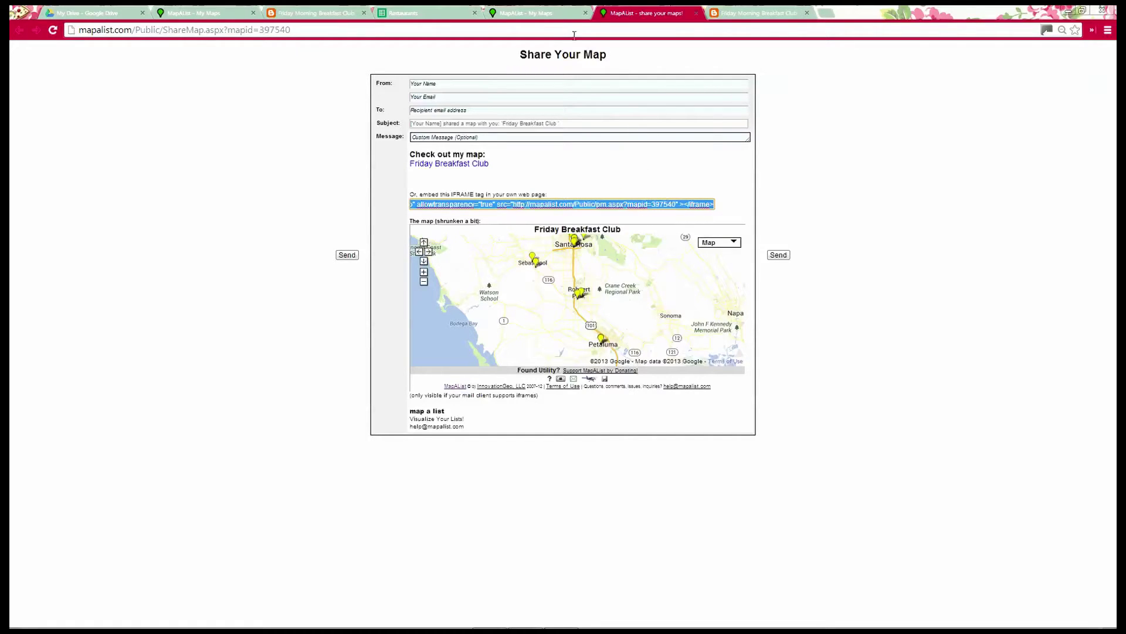
# View the September 2013 blog post 'Where we ate and what we thought', then return to the Restaurants sheet.
pyautogui.click(726, 14)
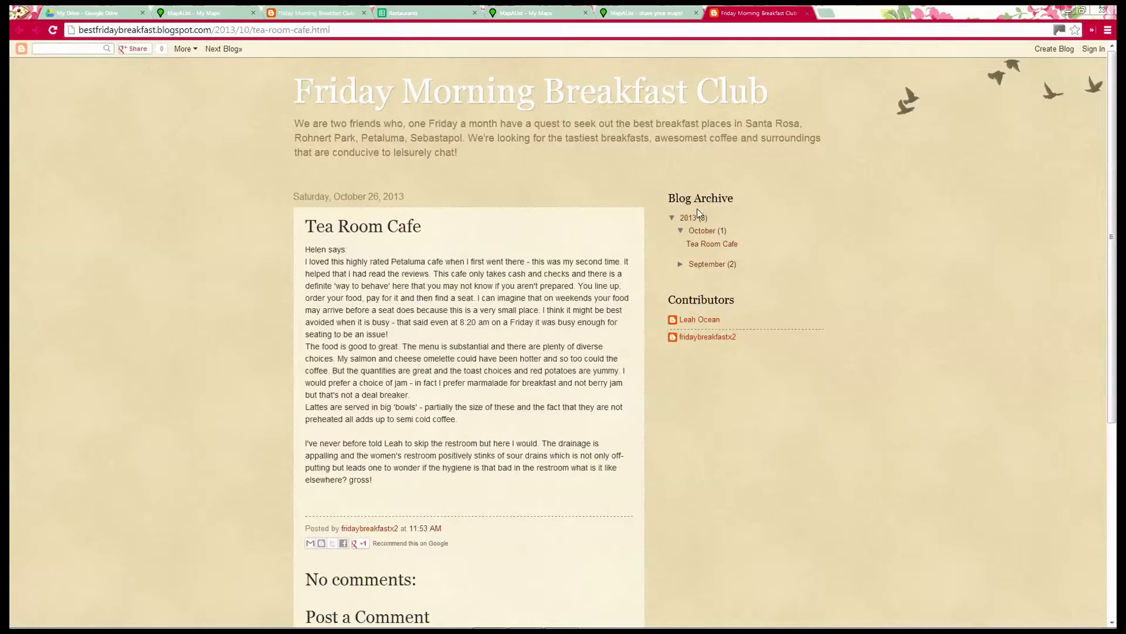
pyautogui.click(701, 263)
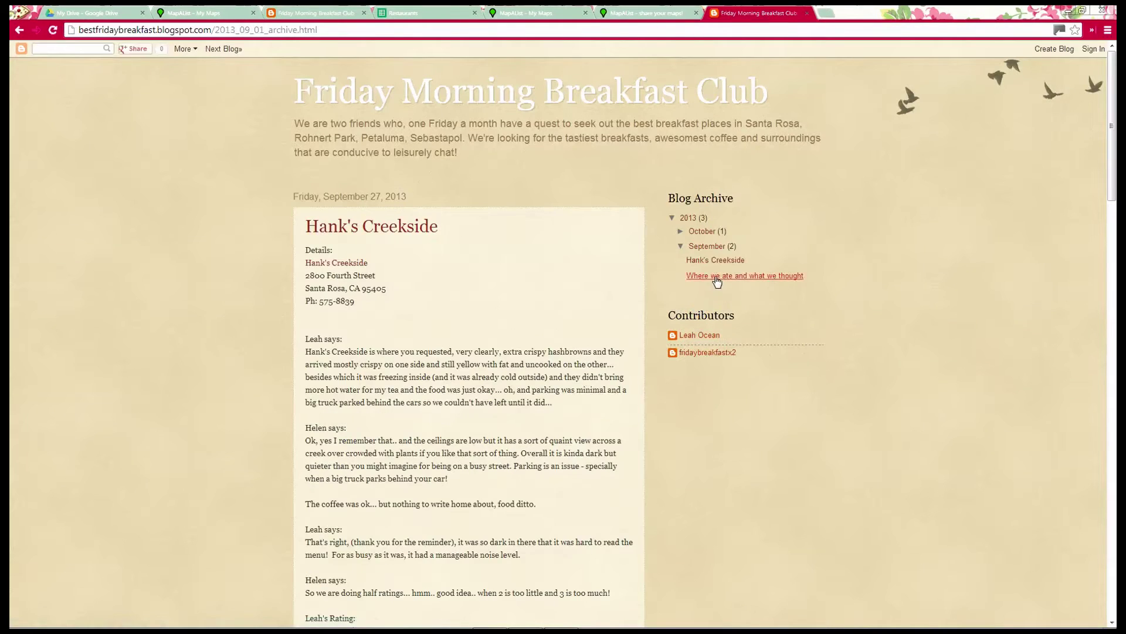
pyautogui.click(716, 277)
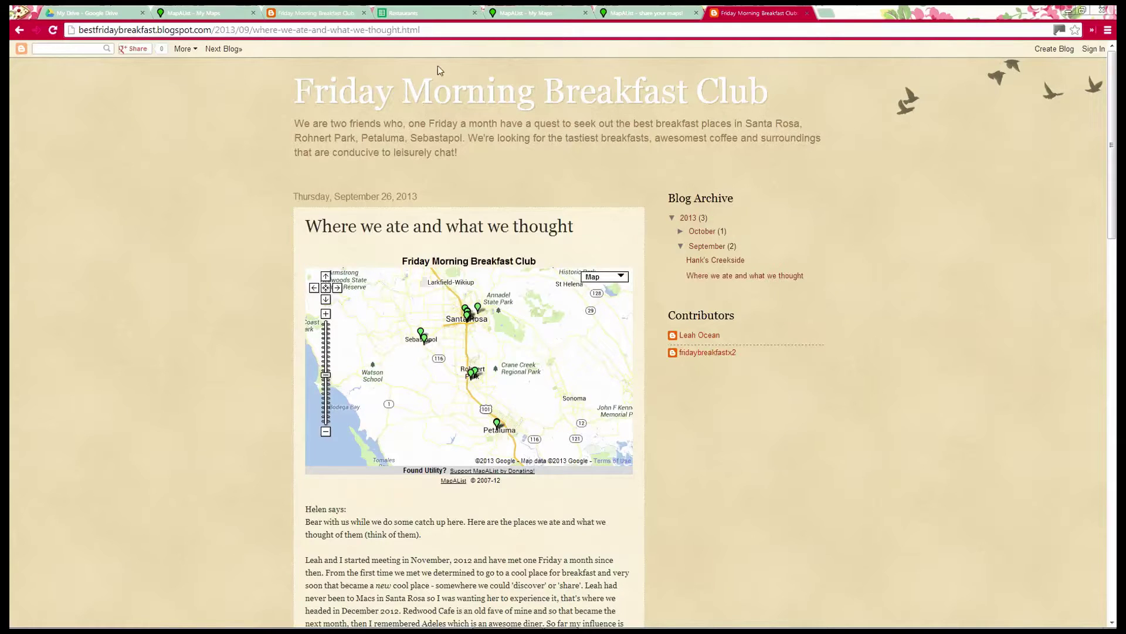
pyautogui.click(422, 14)
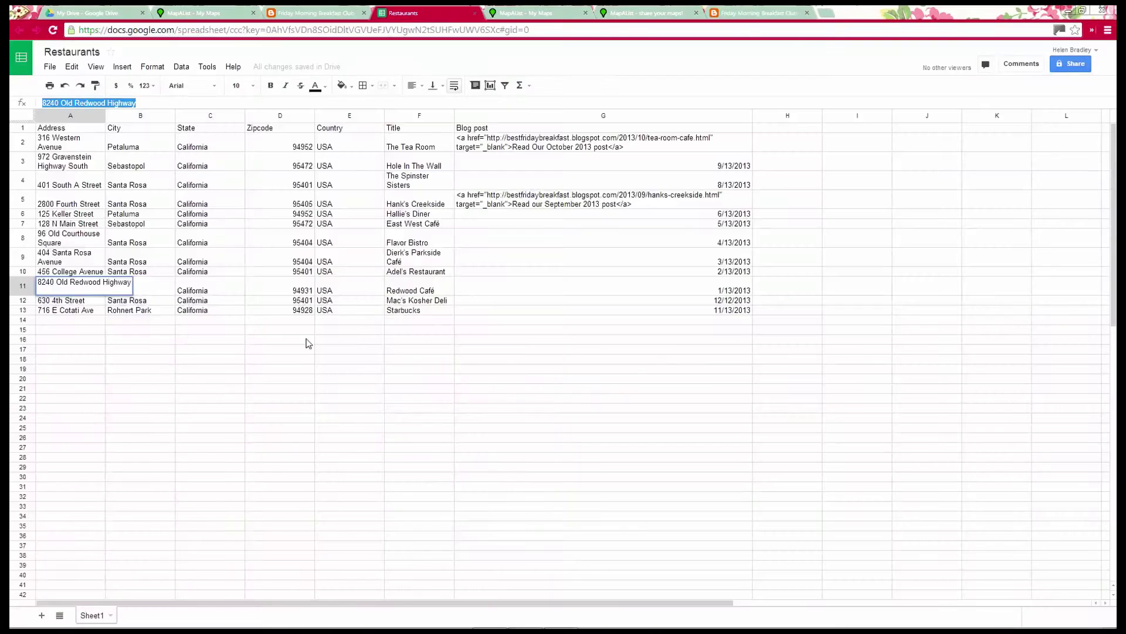
# Commit the edited Cotati address in A11 and go back to the Map a List tab.
pyautogui.click(391, 363)
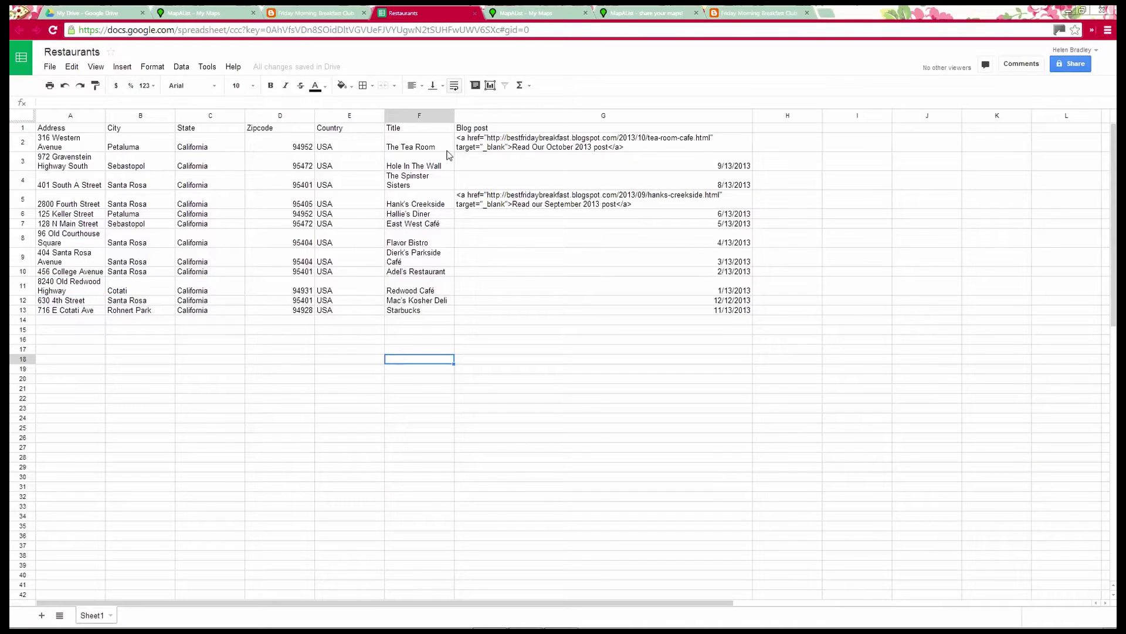
pyautogui.click(536, 14)
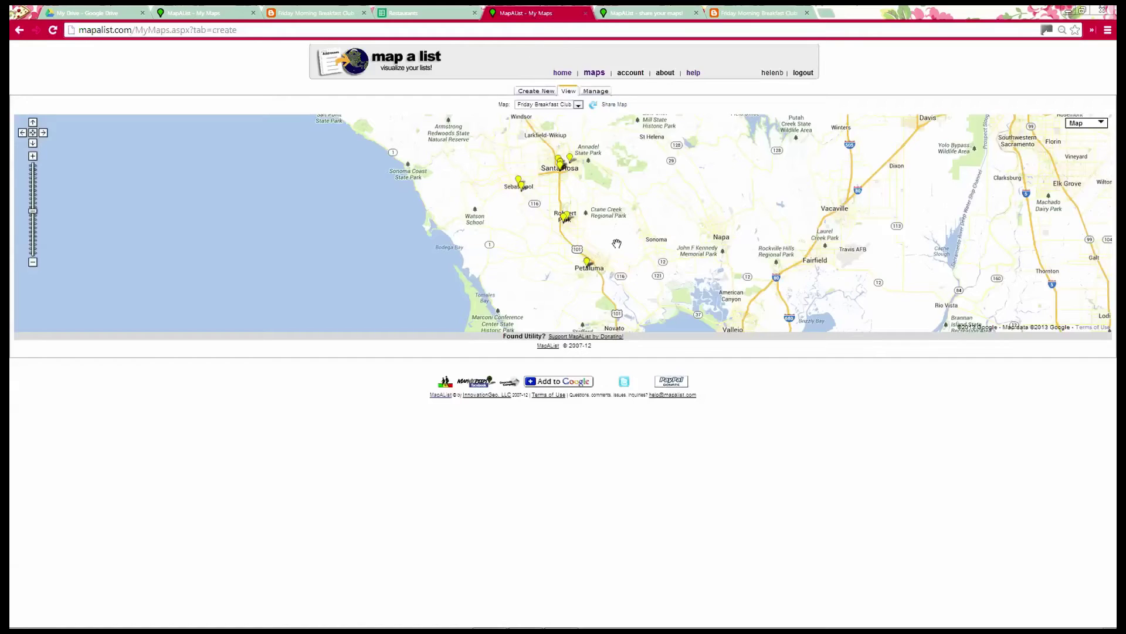